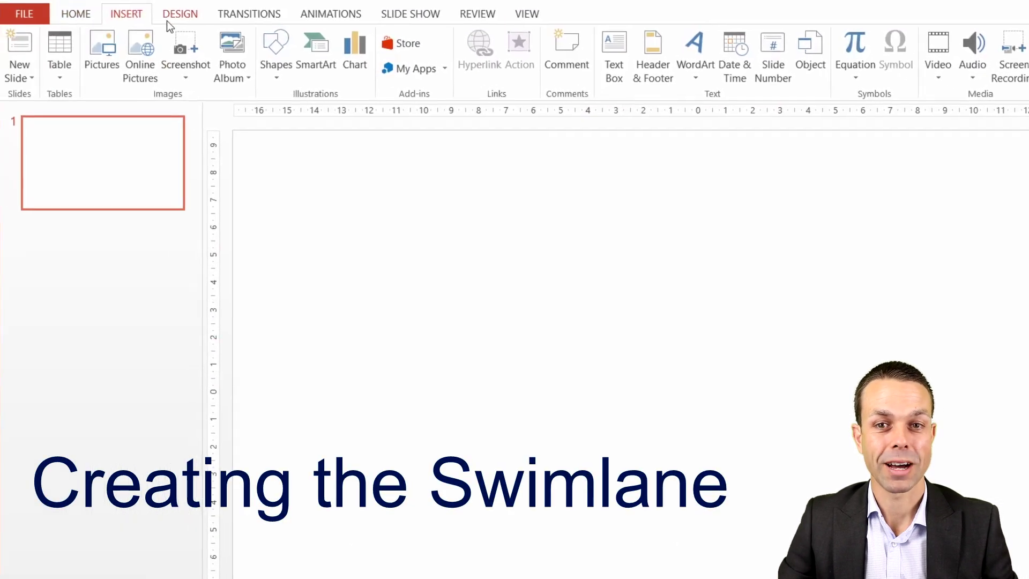
- Insert a 2x5 table, turn off header row styling, and select all its cells
{"action": "left_click", "coordinate": [69, 76]}
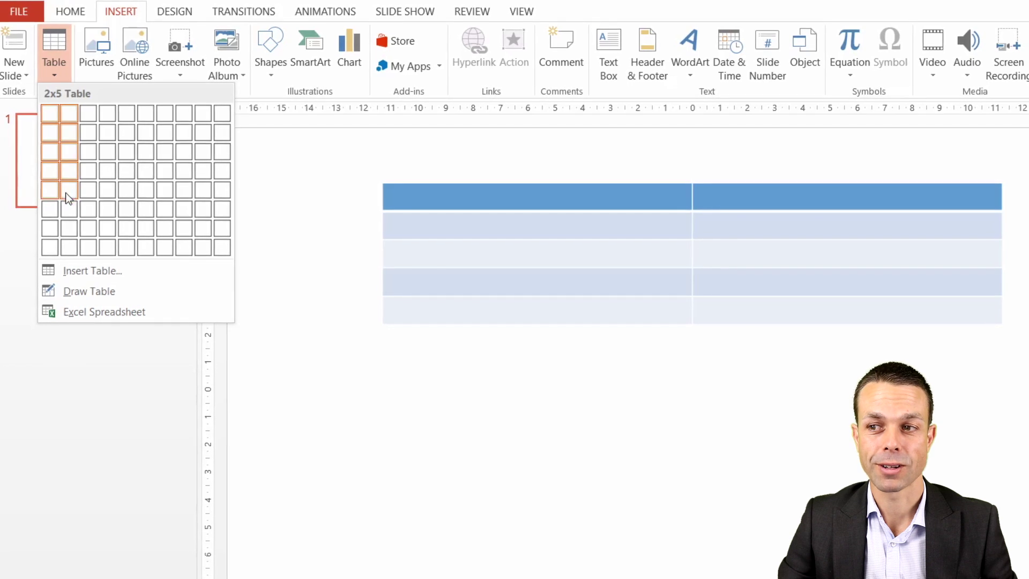
{"action": "left_click", "coordinate": [66, 193]}
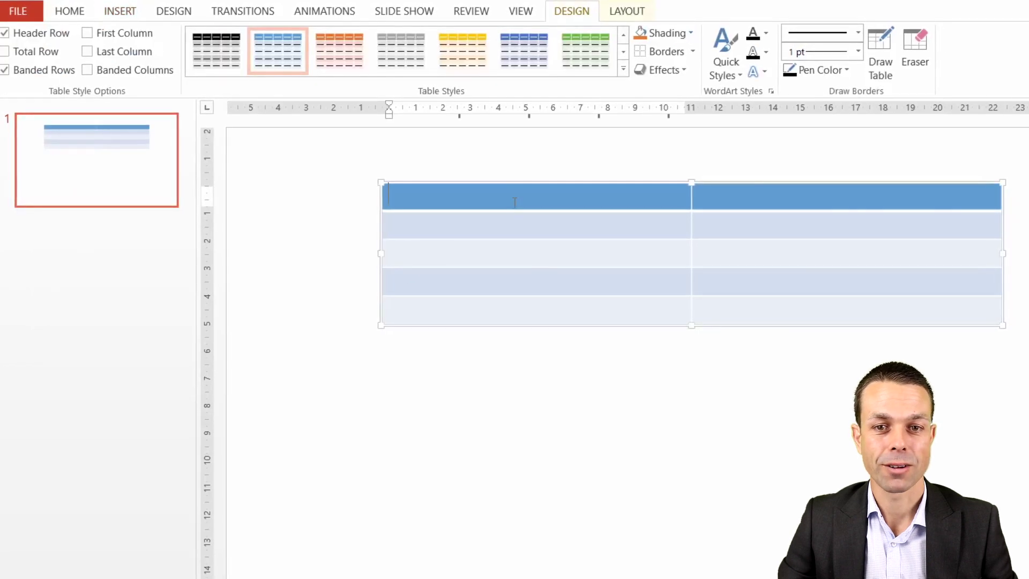
{"action": "left_click", "coordinate": [22, 35]}
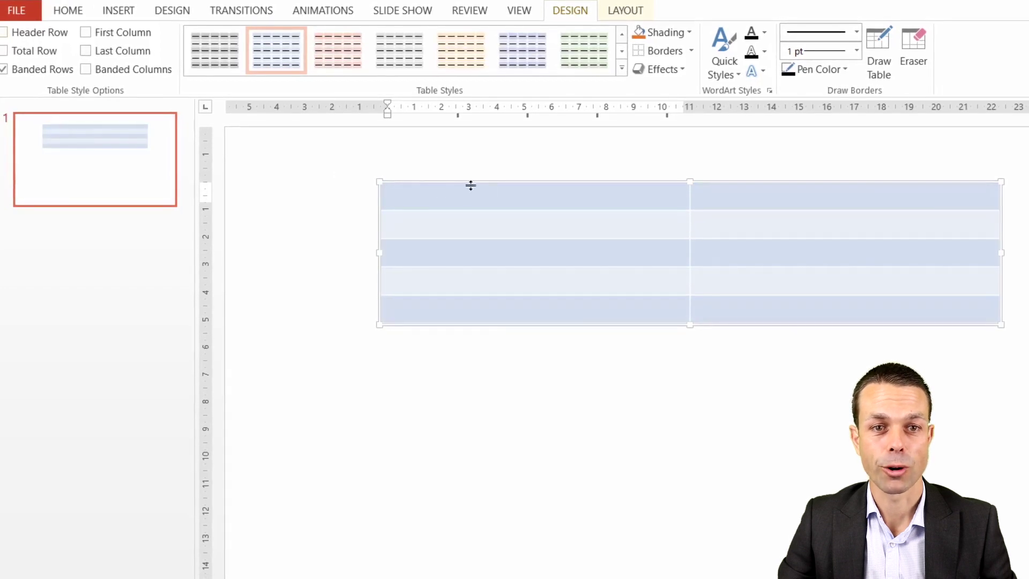
{"action": "left_click_drag", "start_coordinate": [824, 307], "coordinate": [620, 202]}
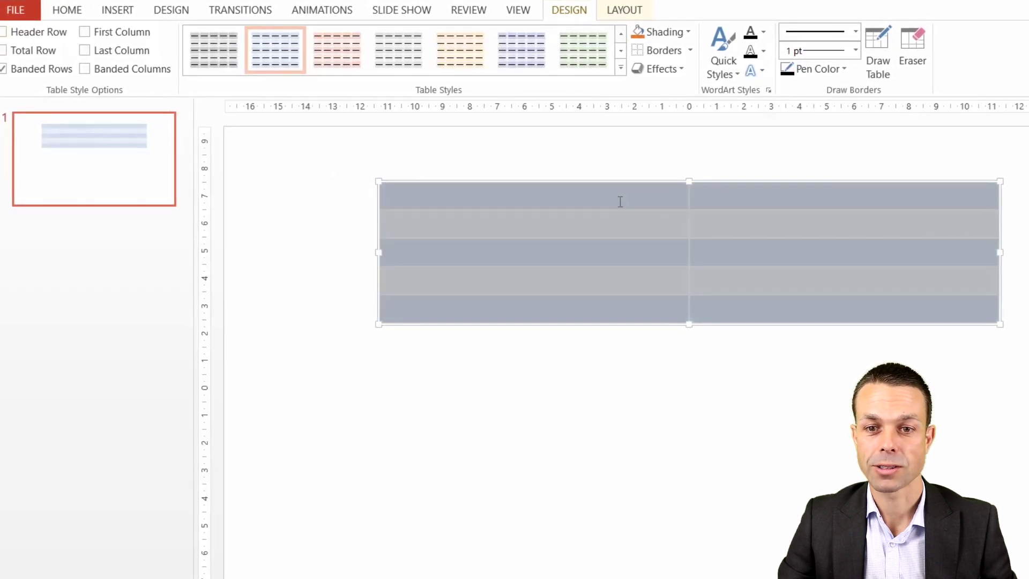
{"action": "left_click", "coordinate": [621, 35]}
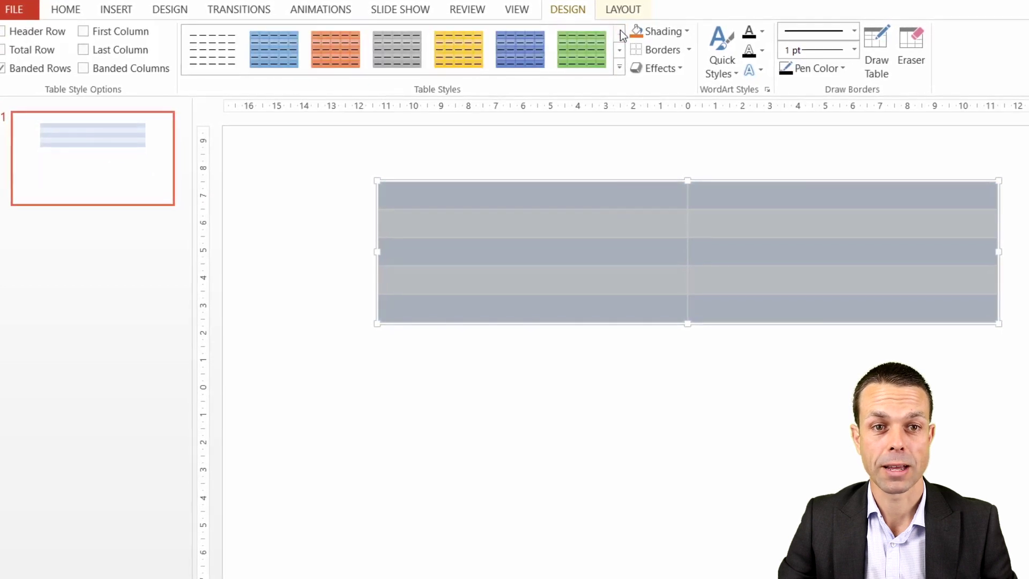
- Apply the No Style table style and add blue inside borders between all cells
{"action": "left_click", "coordinate": [211, 60]}
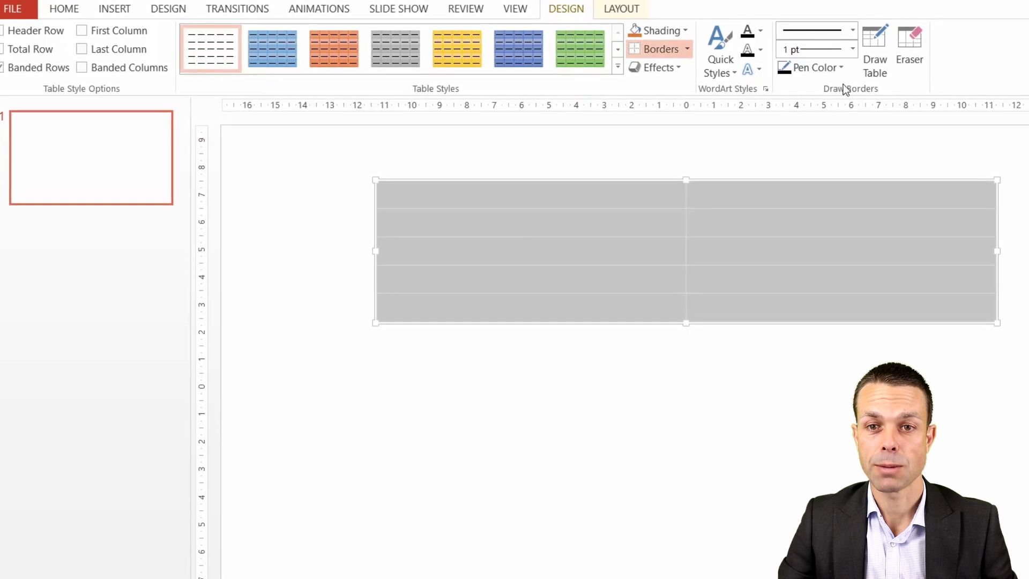
{"action": "left_click", "coordinate": [836, 68]}
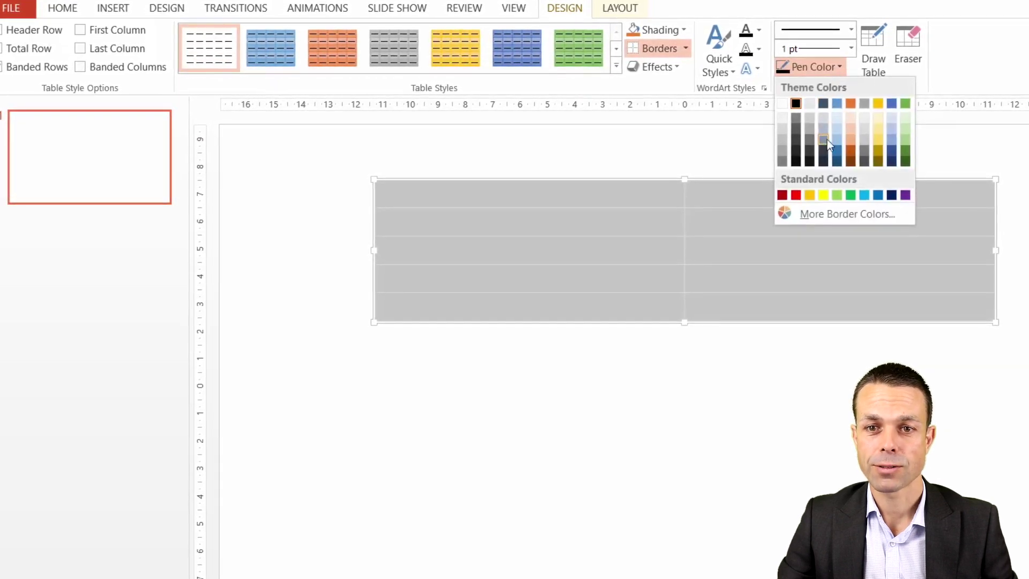
{"action": "left_click", "coordinate": [837, 148]}
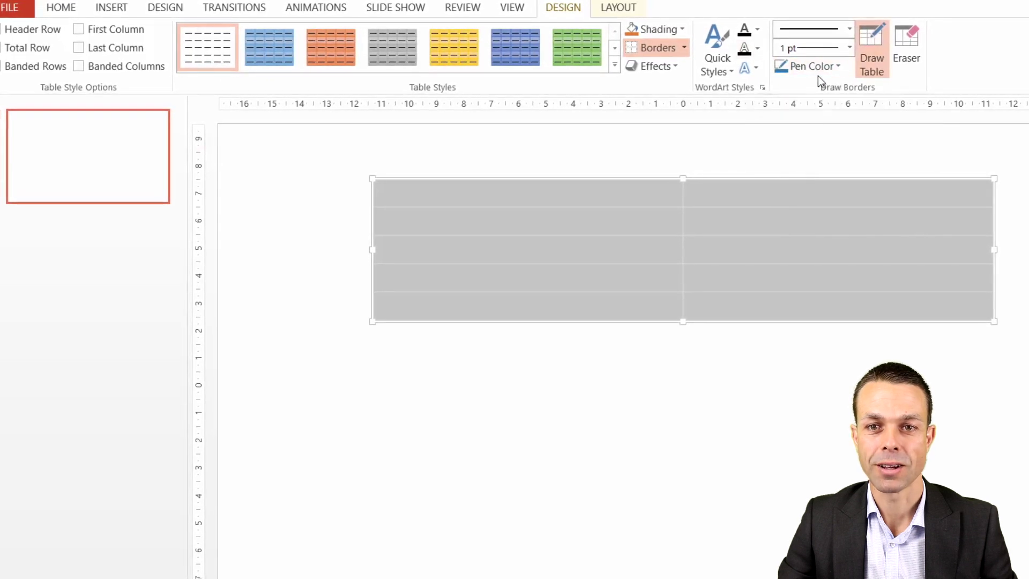
{"action": "left_click", "coordinate": [683, 48]}
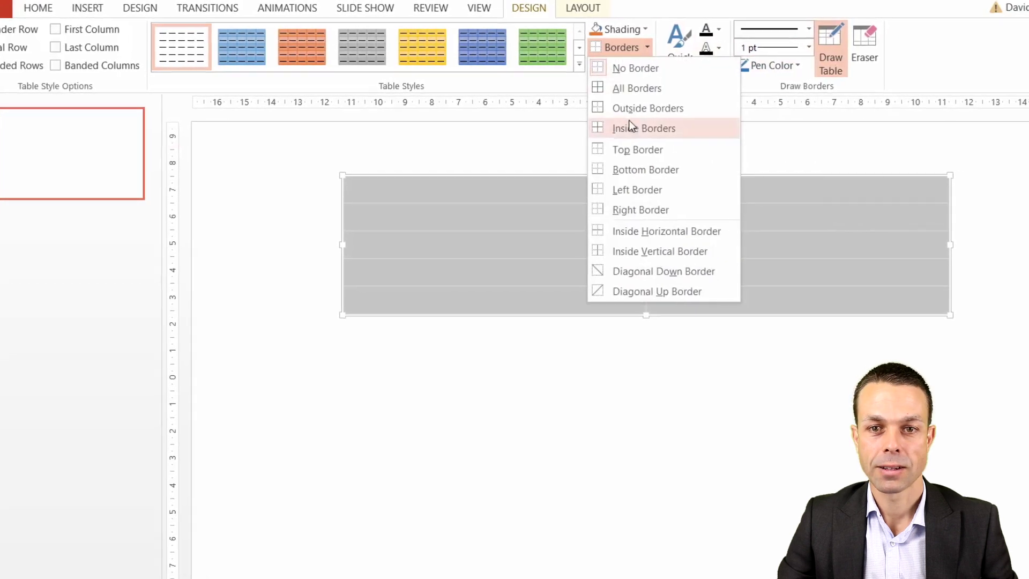
{"action": "left_click", "coordinate": [630, 128]}
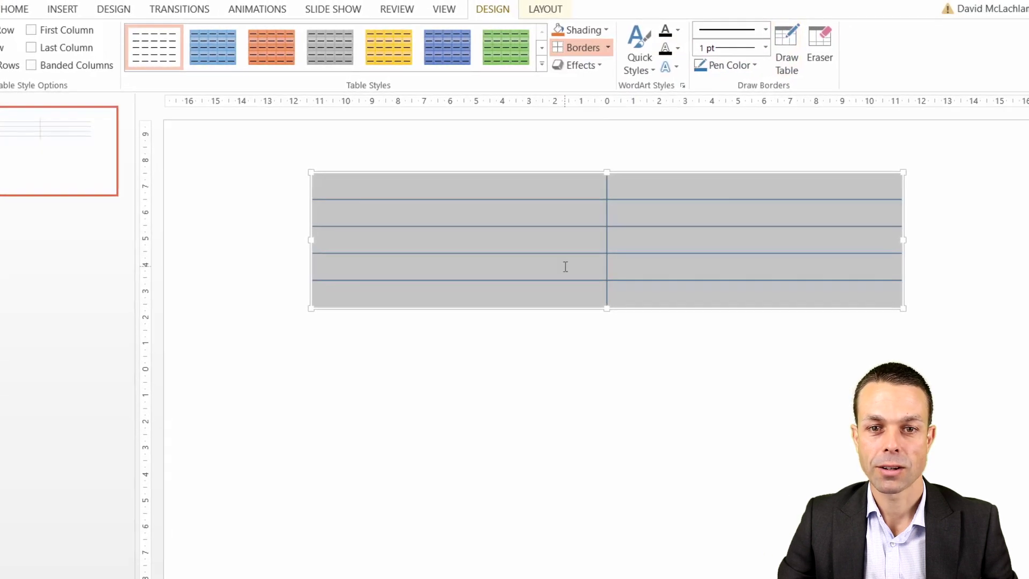
- Click inside the table to clear the whole-table selection
{"action": "left_click", "coordinate": [546, 210]}
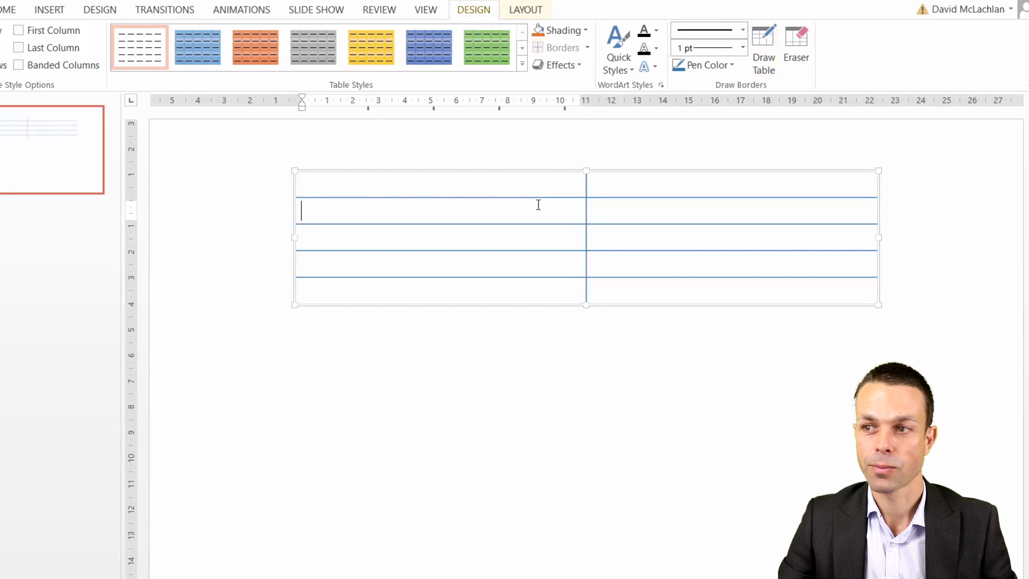
{"action": "left_click", "coordinate": [585, 212]}
{"action": "left_click", "coordinate": [577, 212]}
{"action": "left_click", "coordinate": [585, 212]}
{"action": "left_click", "coordinate": [579, 209]}
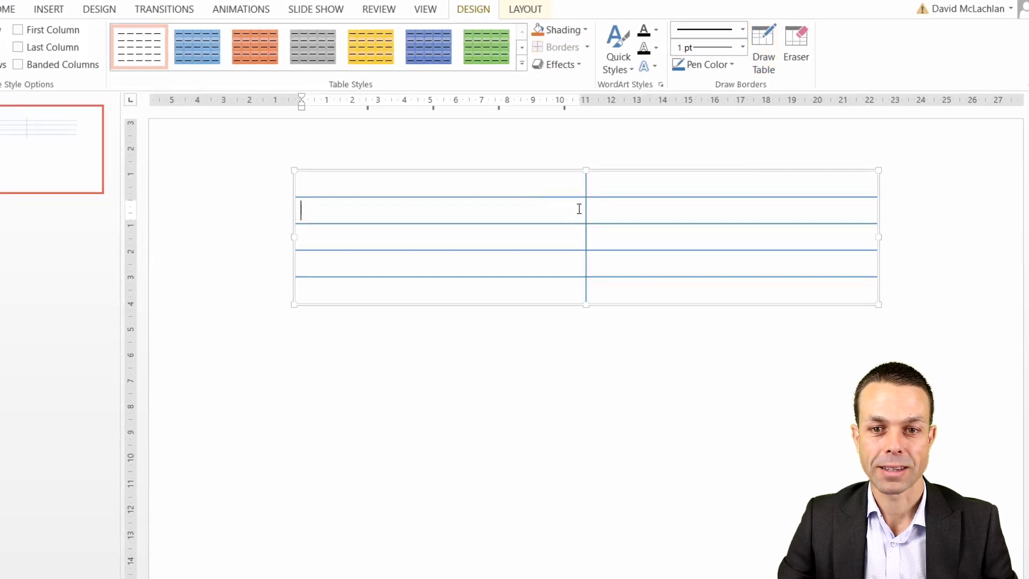
- Narrow the left column, stretch the rows taller, then shift the table left and widen it rightward
{"action": "left_click_drag", "start_coordinate": [395, 210], "coordinate": [396, 210]}
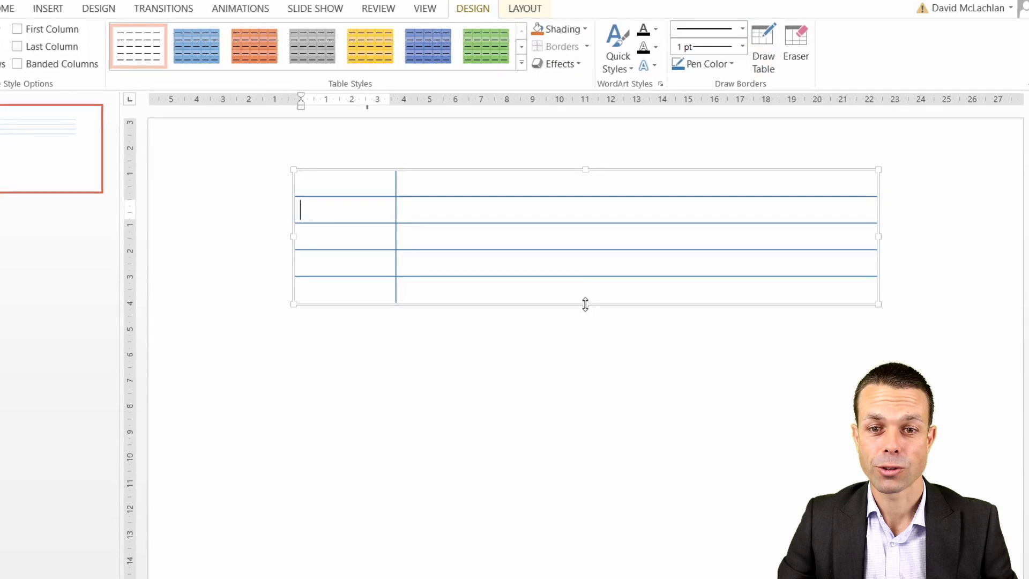
{"action": "left_click_drag", "start_coordinate": [585, 304], "coordinate": [586, 403]}
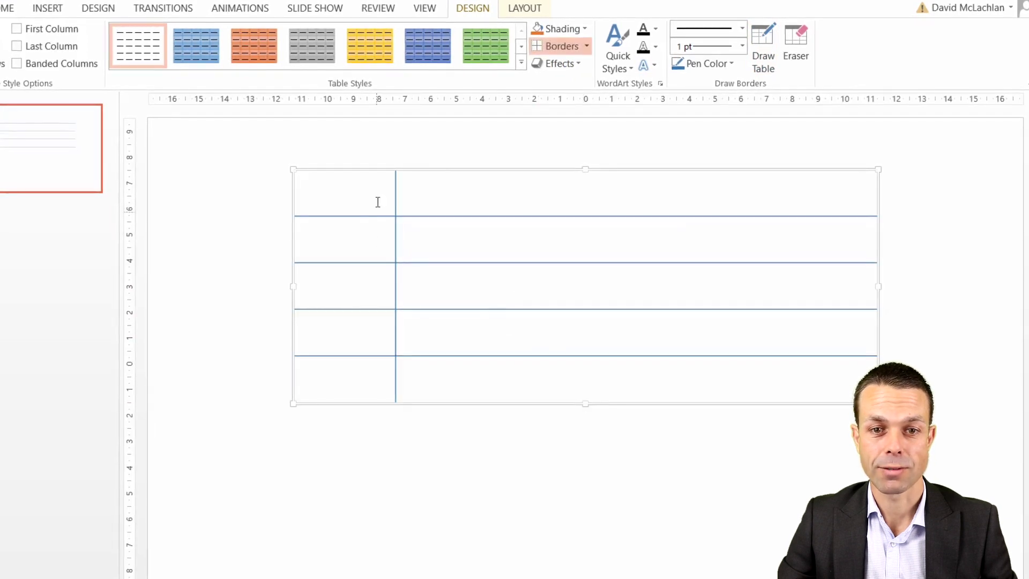
{"action": "left_click_drag", "start_coordinate": [449, 170], "coordinate": [344, 190]}
{"action": "left_click_drag", "start_coordinate": [775, 338], "coordinate": [986, 324]}
- Select the table's entire first column
{"action": "left_click", "coordinate": [277, 222]}
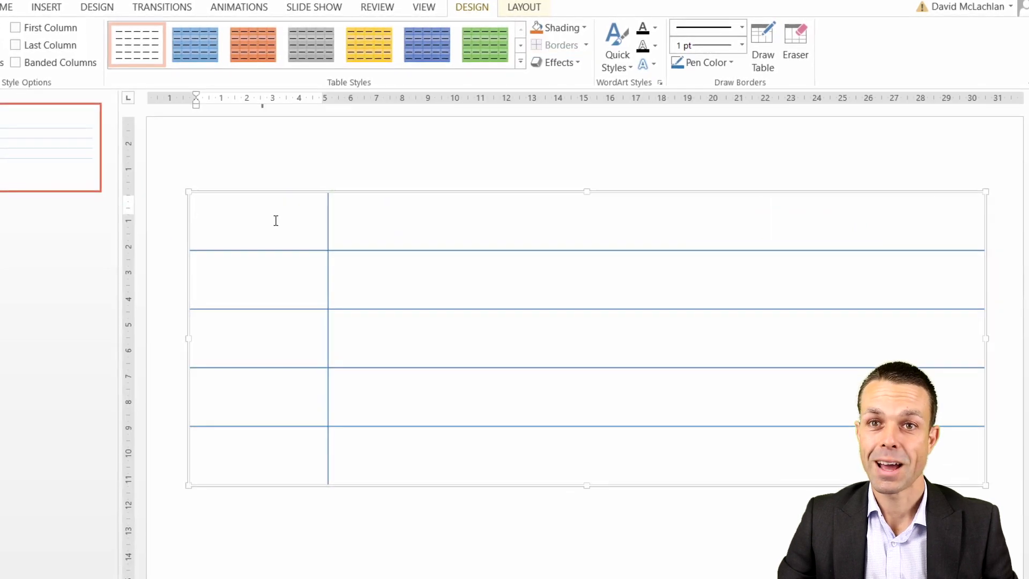
{"action": "left_click", "coordinate": [260, 460], "text": "shift"}
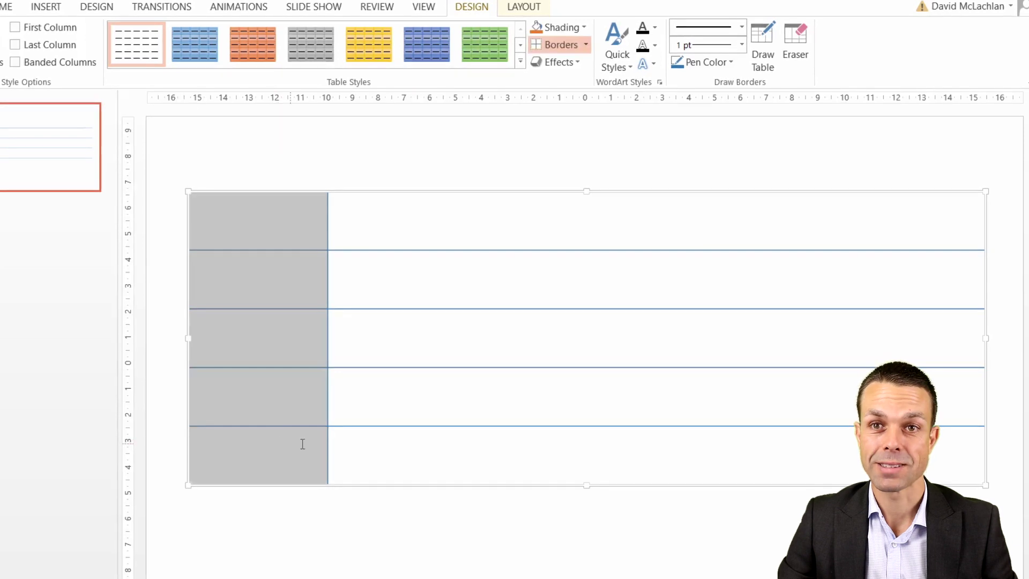
{"action": "left_click", "coordinate": [1, 7]}
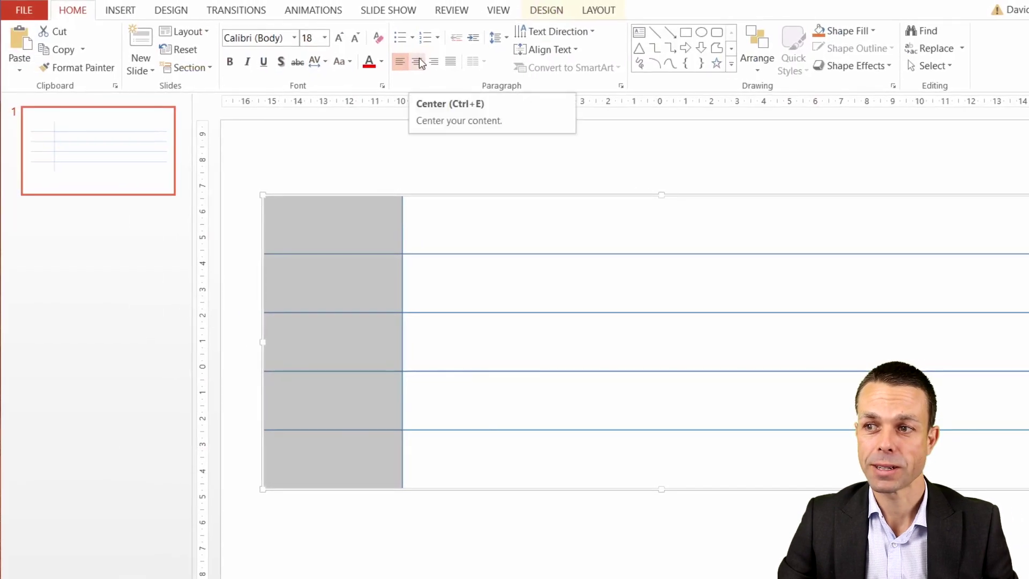
- Centre the first-column text horizontally and vertically and colour it dark grey
{"action": "left_click", "coordinate": [417, 61]}
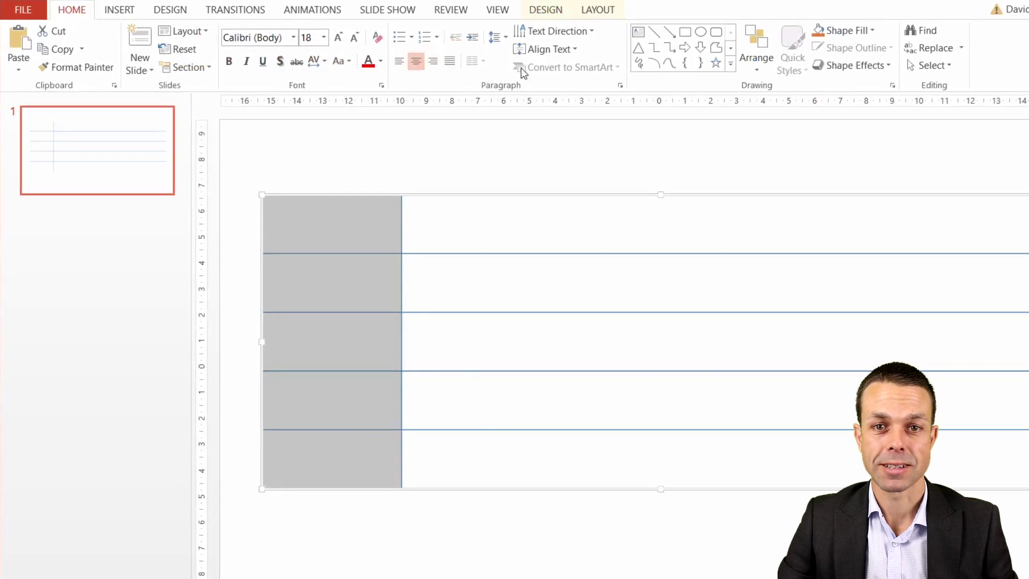
{"action": "left_click", "coordinate": [569, 49]}
{"action": "left_click", "coordinate": [567, 129]}
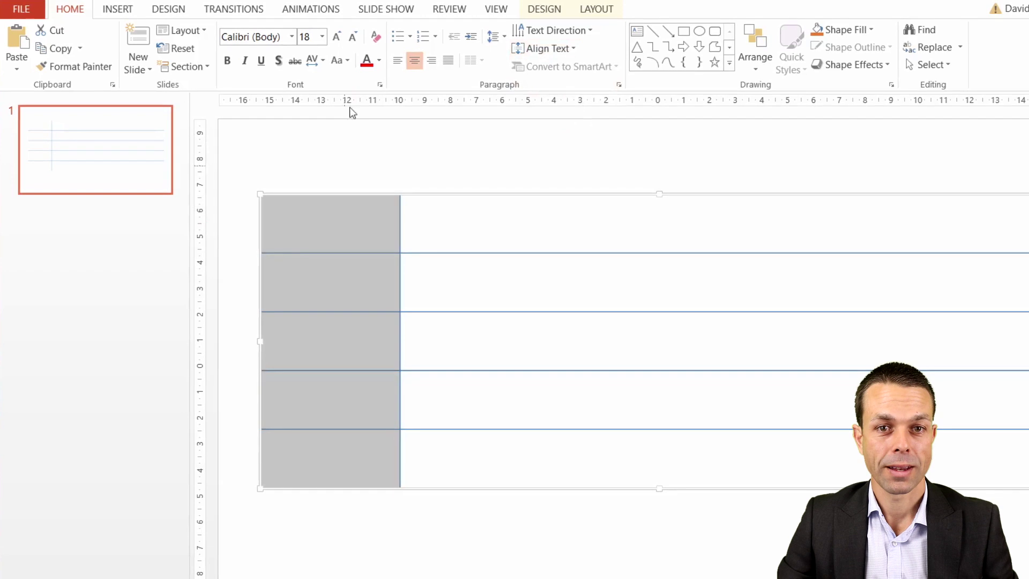
{"action": "left_click", "coordinate": [379, 60]}
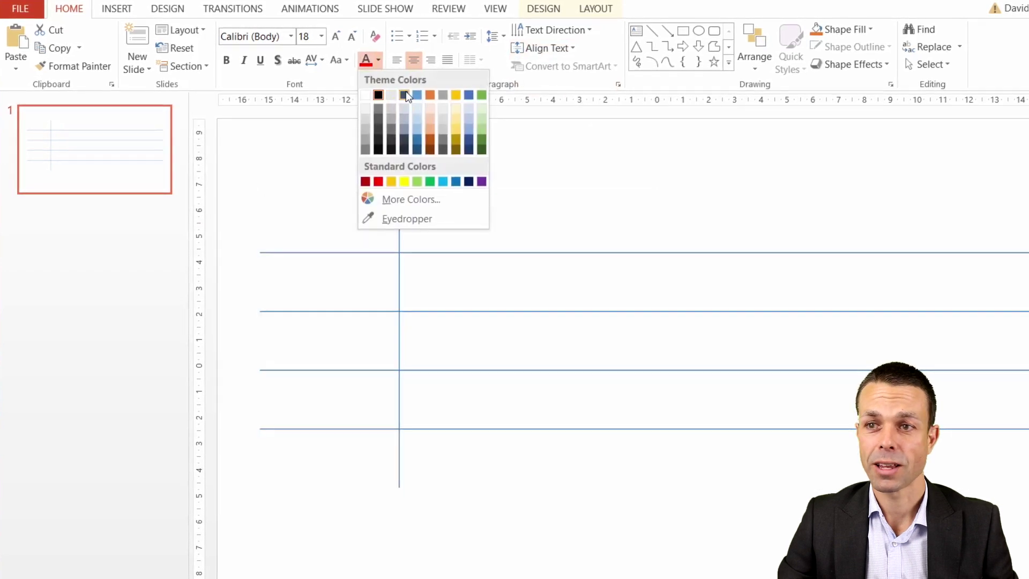
{"action": "left_click", "coordinate": [378, 117]}
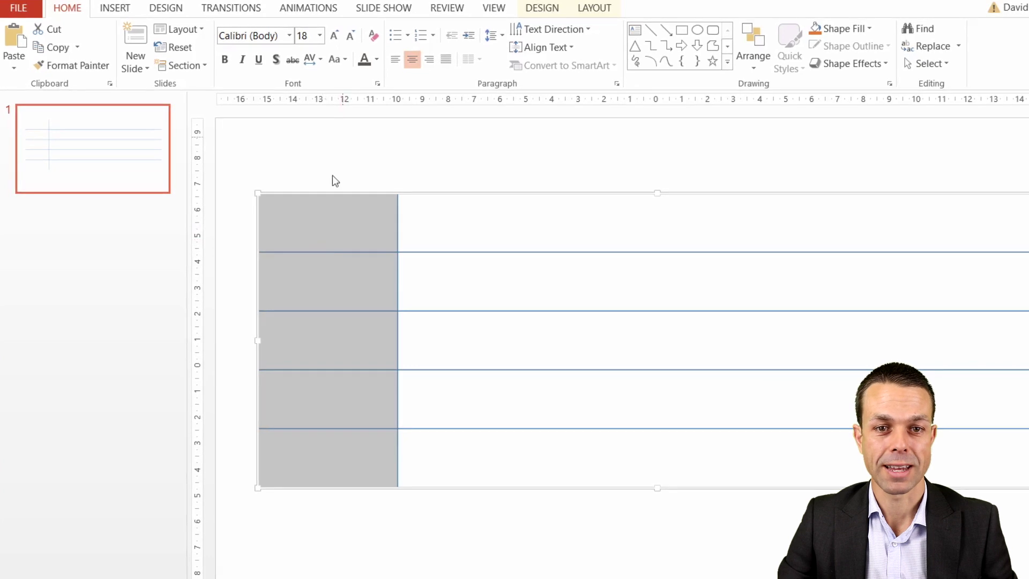
- Type Customer, Area 1, Area 2, Area 3 and Area 4 down the first column, narrowing it slightly
{"action": "left_click", "coordinate": [327, 217]}
{"action": "type", "text": "Customer"}
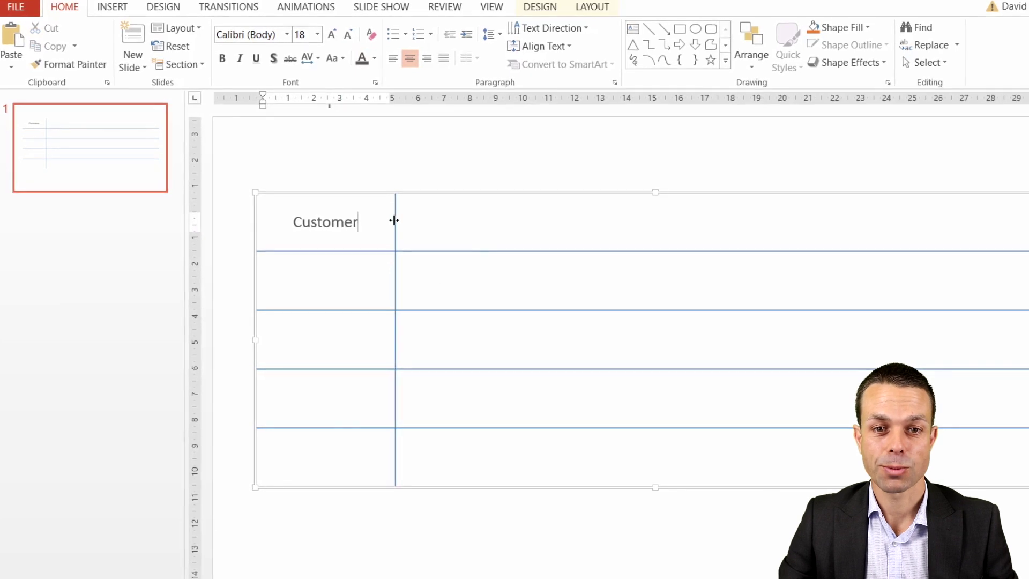
{"action": "left_click_drag", "start_coordinate": [394, 221], "coordinate": [376, 221]}
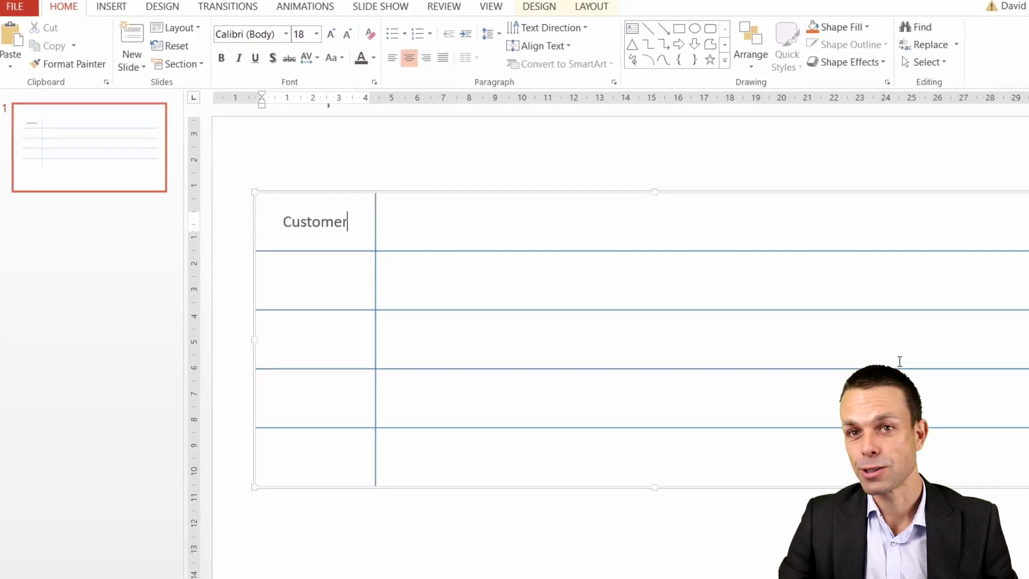
{"action": "left_click", "coordinate": [324, 273]}
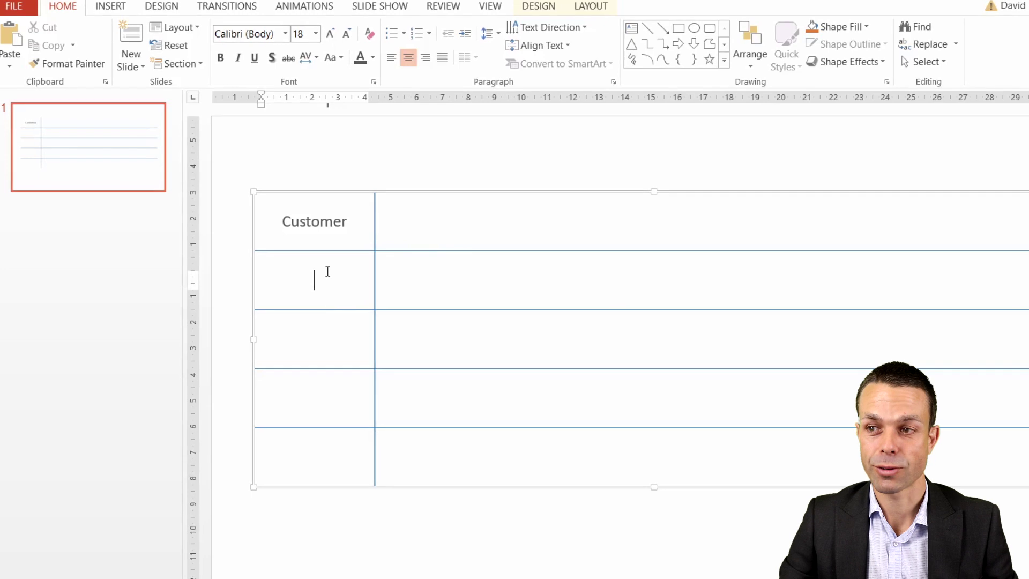
{"action": "type", "text": "Area 1"}
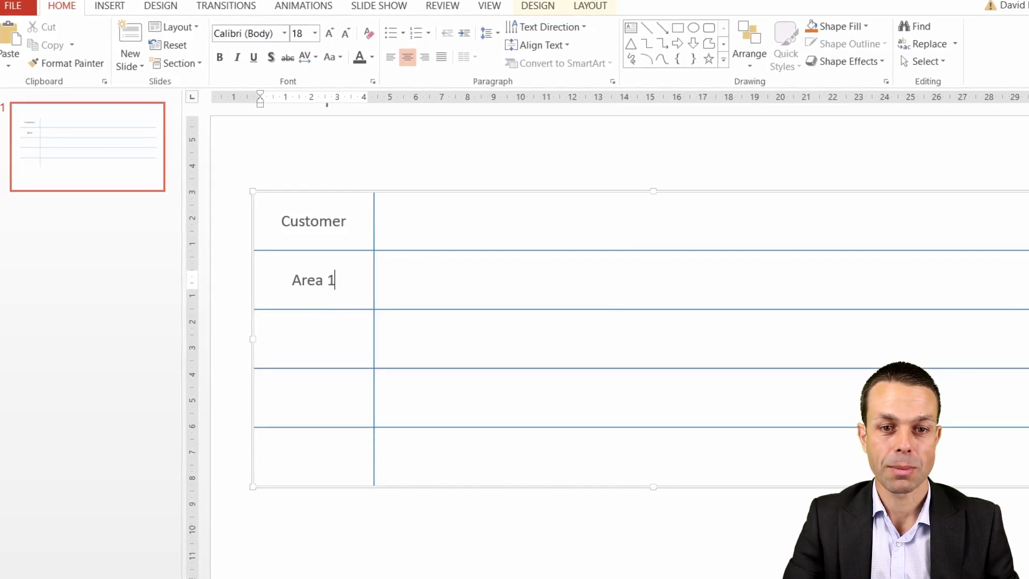
{"action": "left_click", "coordinate": [313, 338]}
{"action": "type", "text": "Area "}
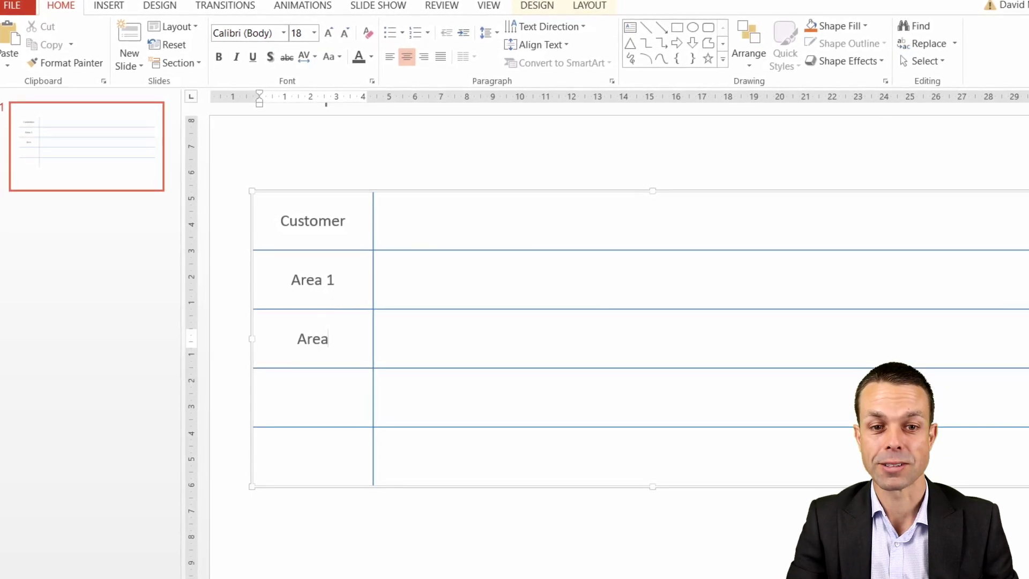
{"action": "type", "text": "2"}
{"action": "left_click", "coordinate": [311, 397]}
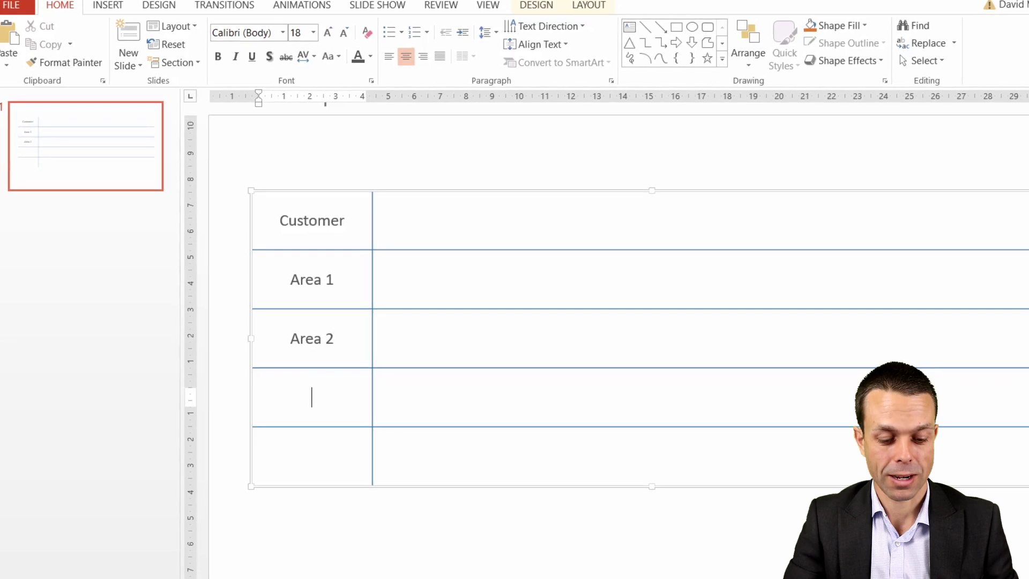
{"action": "type", "text": "Area 3"}
{"action": "left_click", "coordinate": [311, 455]}
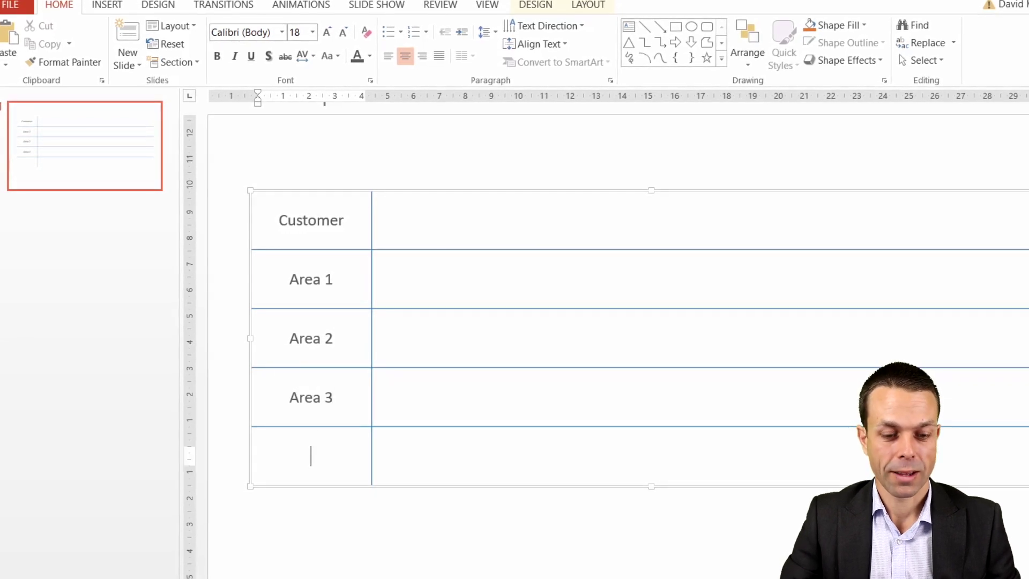
{"action": "type", "text": "Area 4"}
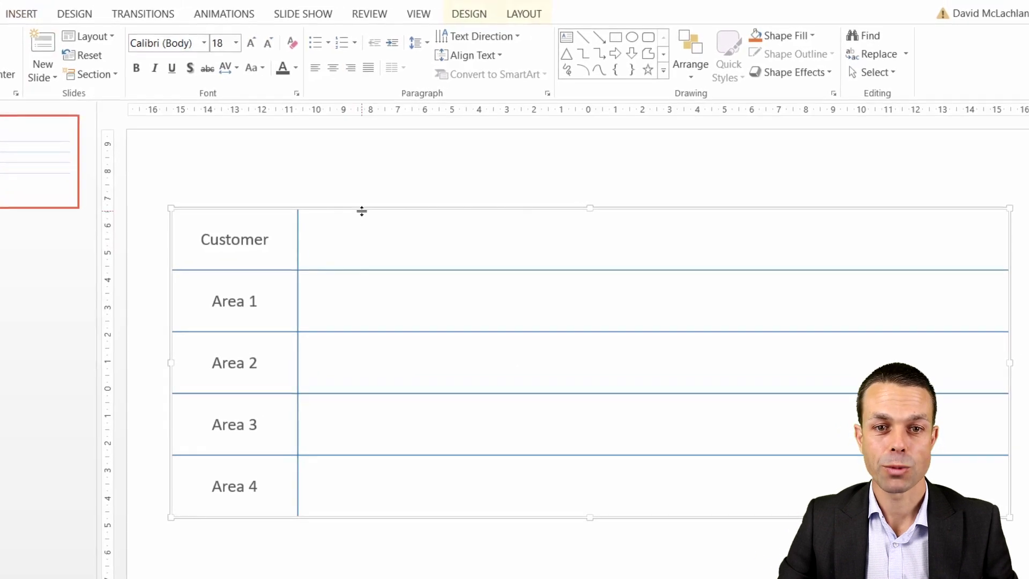
- Make the Customer row taller and draw a grey horizontal line across the slide below the lanes
{"action": "left_click_drag", "start_coordinate": [361, 210], "coordinate": [361, 191]}
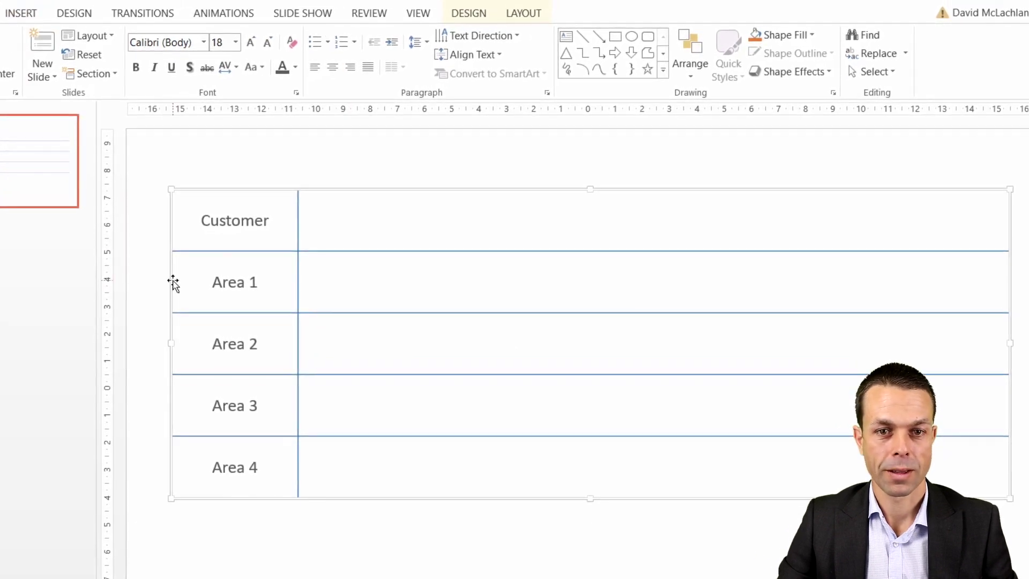
{"action": "left_click", "coordinate": [28, 16]}
{"action": "left_click", "coordinate": [169, 59]}
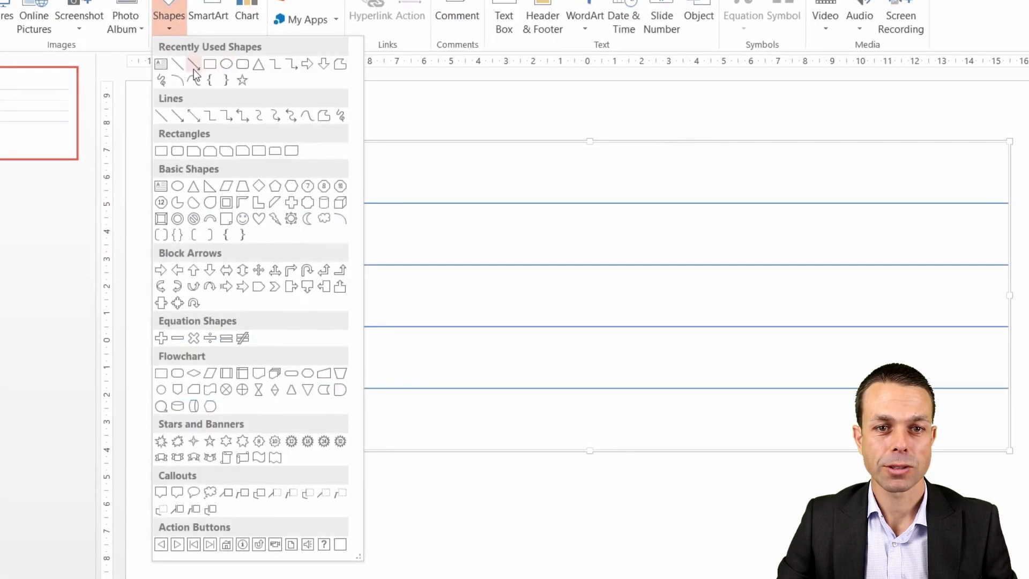
{"action": "left_click", "coordinate": [194, 79]}
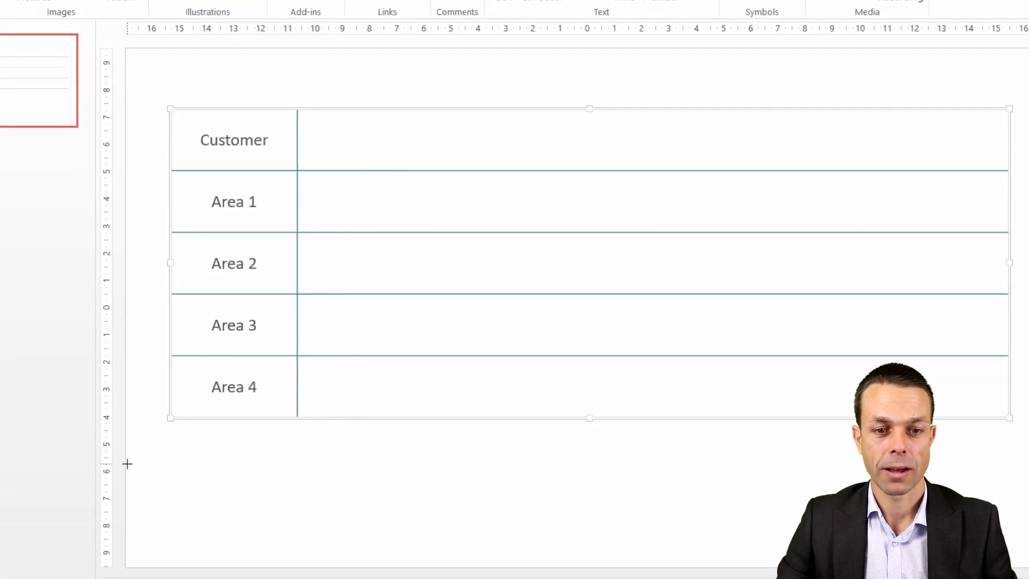
{"action": "mouse_move", "coordinate": [127, 464]}
{"action": "left_mouse_down"}
{"action": "mouse_move", "coordinate": [645, 452]}
{"action": "mouse_move", "coordinate": [1028, 464]}
{"action": "left_mouse_up"}
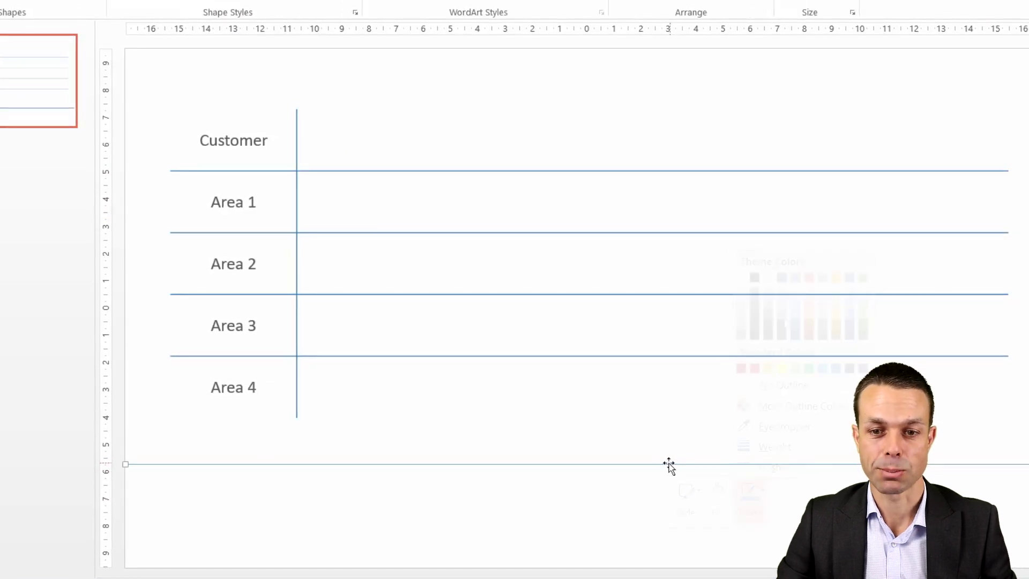
{"action": "left_click", "coordinate": [784, 317]}
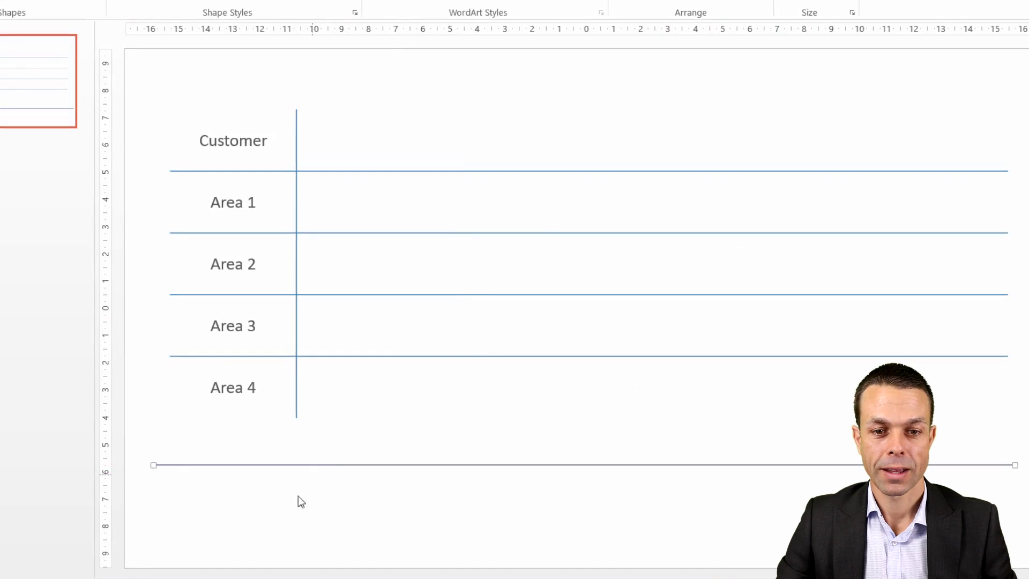
{"action": "left_click", "coordinate": [294, 509]}
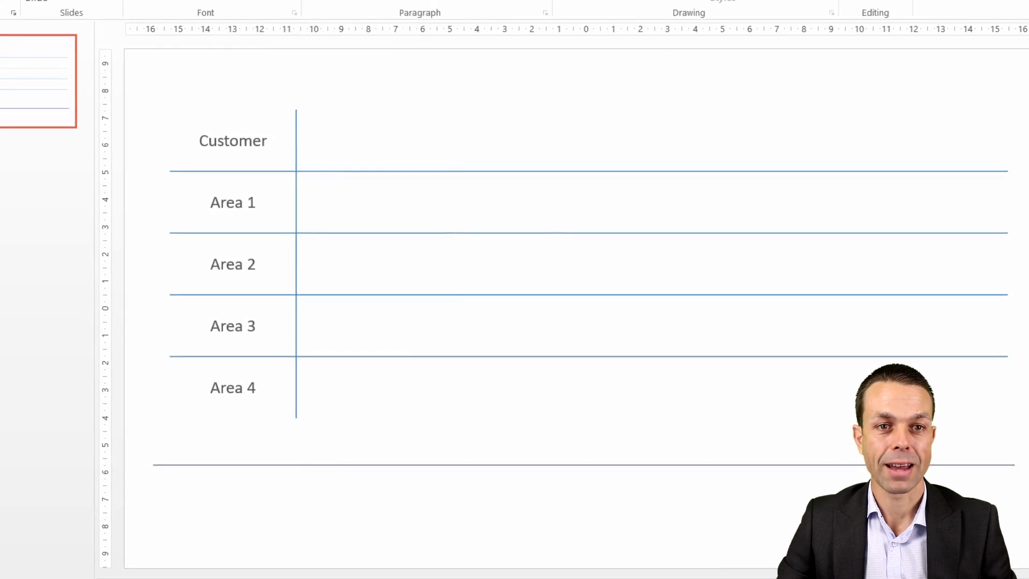
{"action": "left_click", "coordinate": [21, 0]}
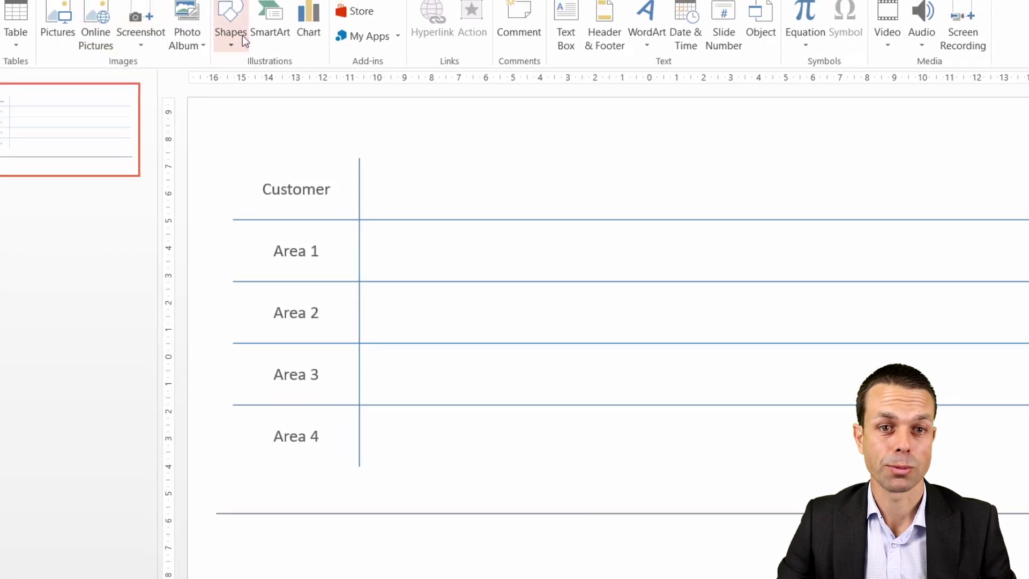
- Draw a small rounded rectangle below the line, round it into a pill, fill it gold, and remove its outline
{"action": "left_click", "coordinate": [242, 35]}
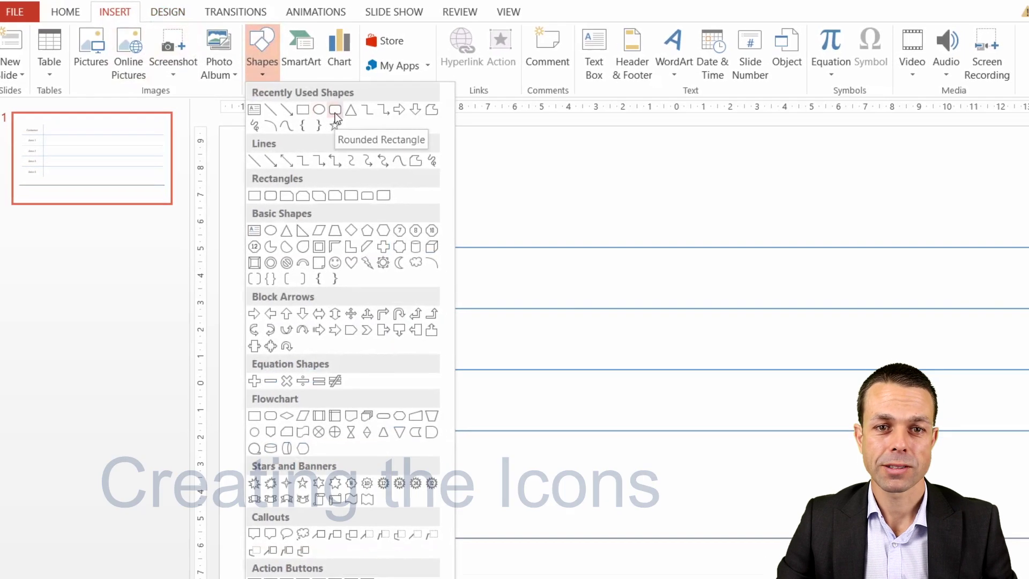
{"action": "left_click", "coordinate": [334, 112]}
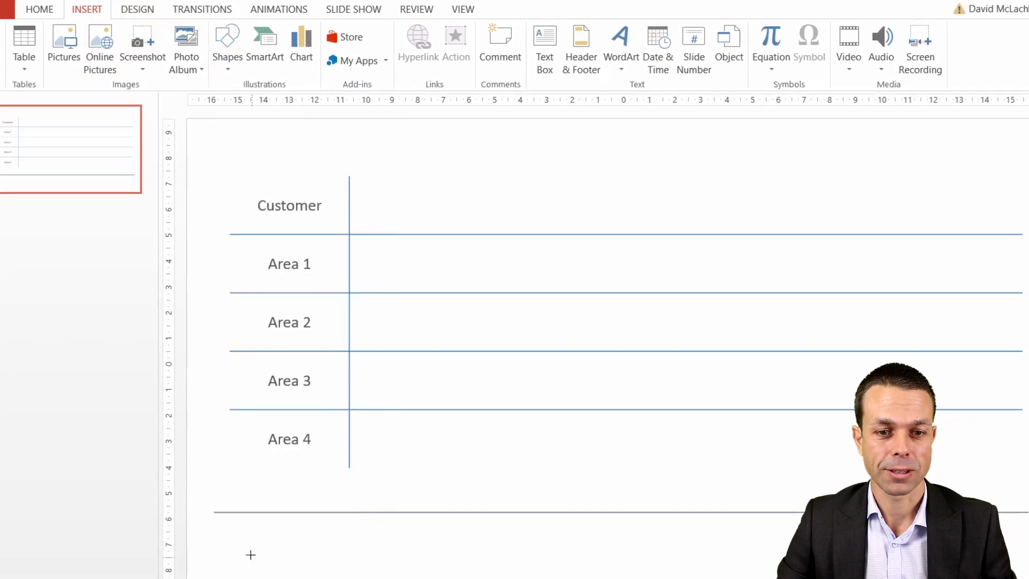
{"action": "mouse_move", "coordinate": [223, 542]}
{"action": "left_mouse_down"}
{"action": "mouse_move", "coordinate": [268, 577]}
{"action": "mouse_move", "coordinate": [305, 578]}
{"action": "mouse_move", "coordinate": [283, 562]}
{"action": "left_mouse_up"}
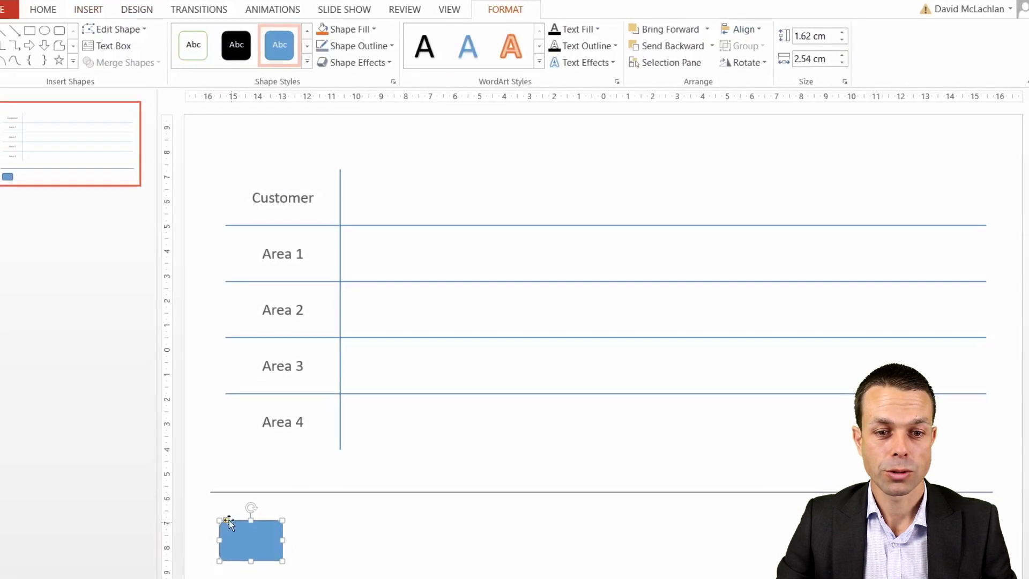
{"action": "left_click_drag", "start_coordinate": [230, 513], "coordinate": [253, 514]}
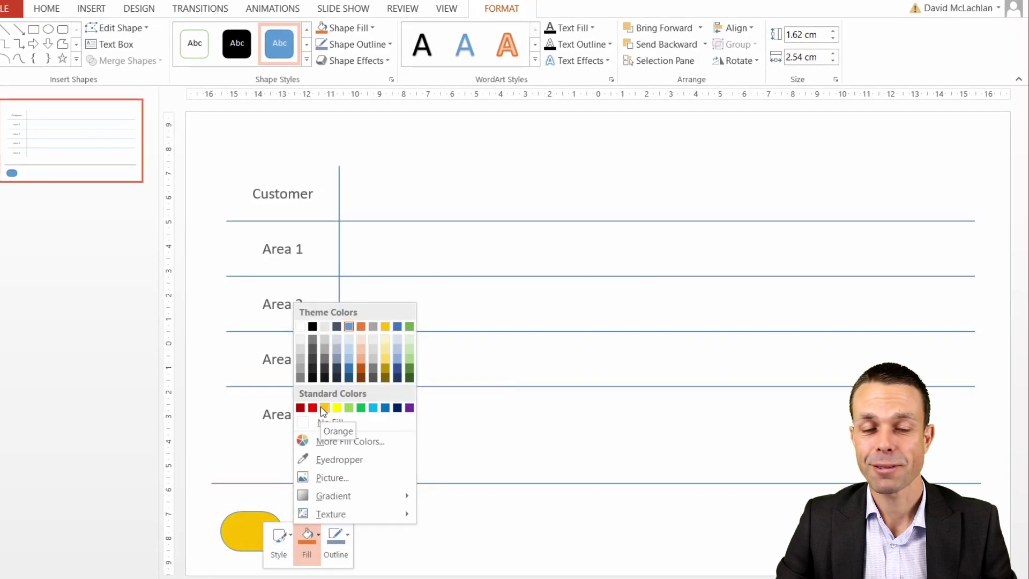
{"action": "left_click", "coordinate": [324, 408]}
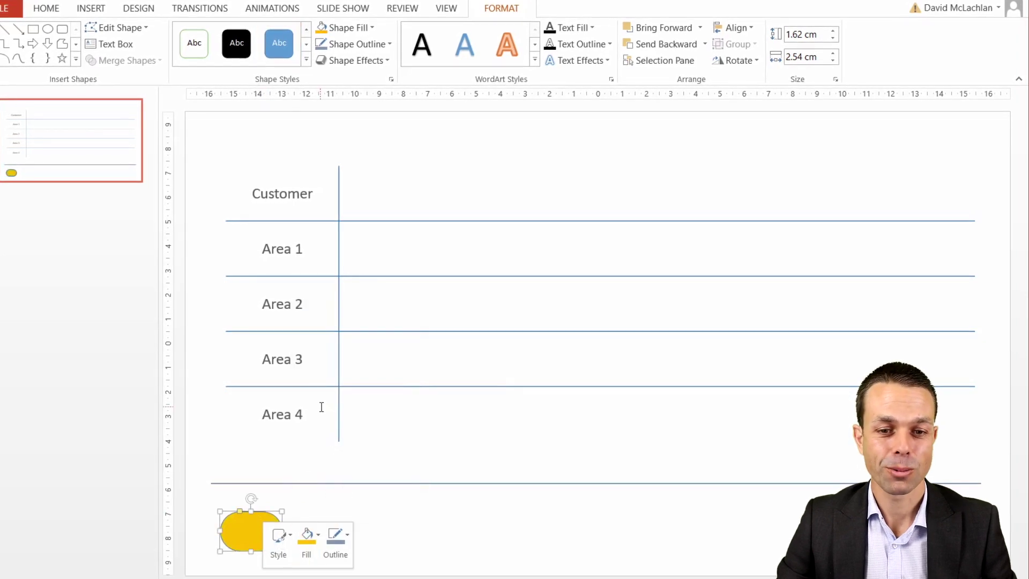
{"action": "left_click", "coordinate": [339, 536]}
{"action": "mouse_move", "coordinate": [379, 496]}
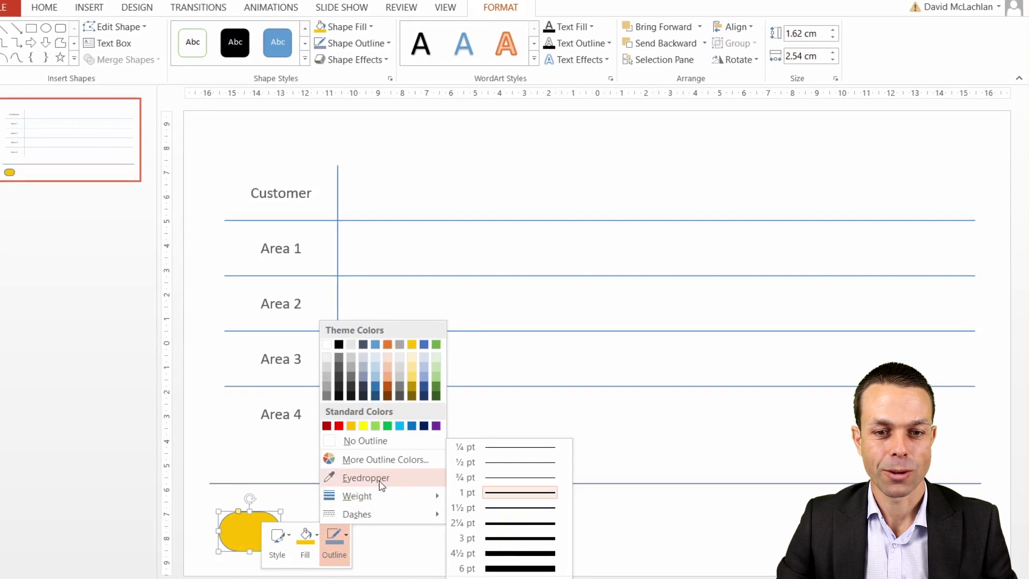
{"action": "left_click", "coordinate": [382, 440]}
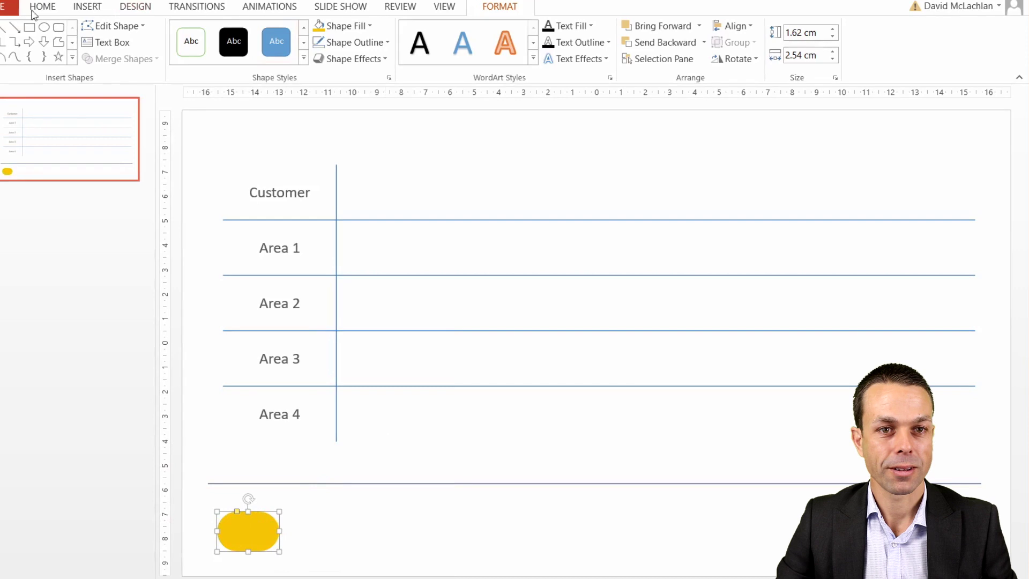
{"action": "right_click", "coordinate": [266, 516]}
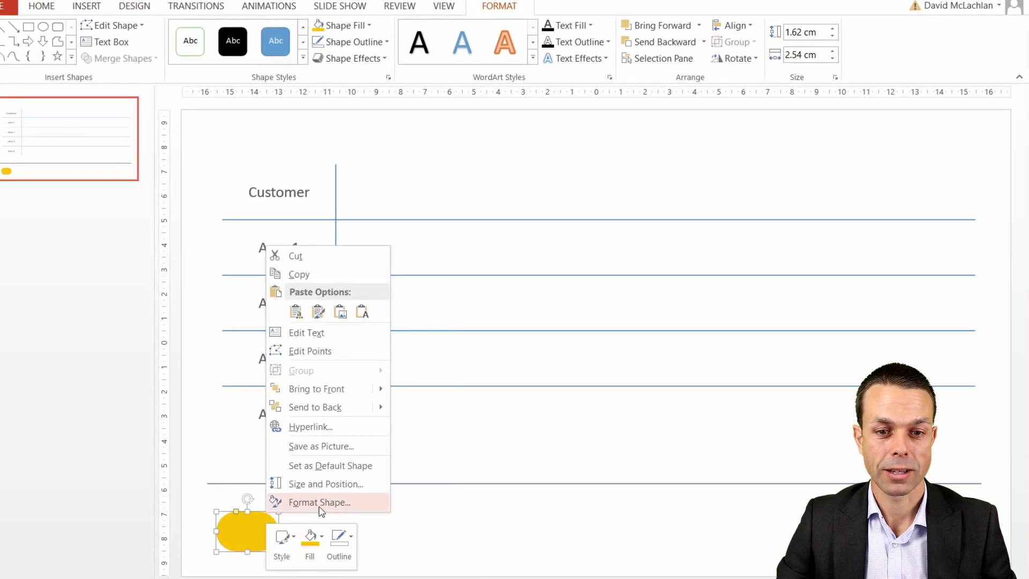
- Set the pill's text box margins to 0 cm
{"action": "left_click", "coordinate": [323, 502]}
{"action": "left_click", "coordinate": [935, 125]}
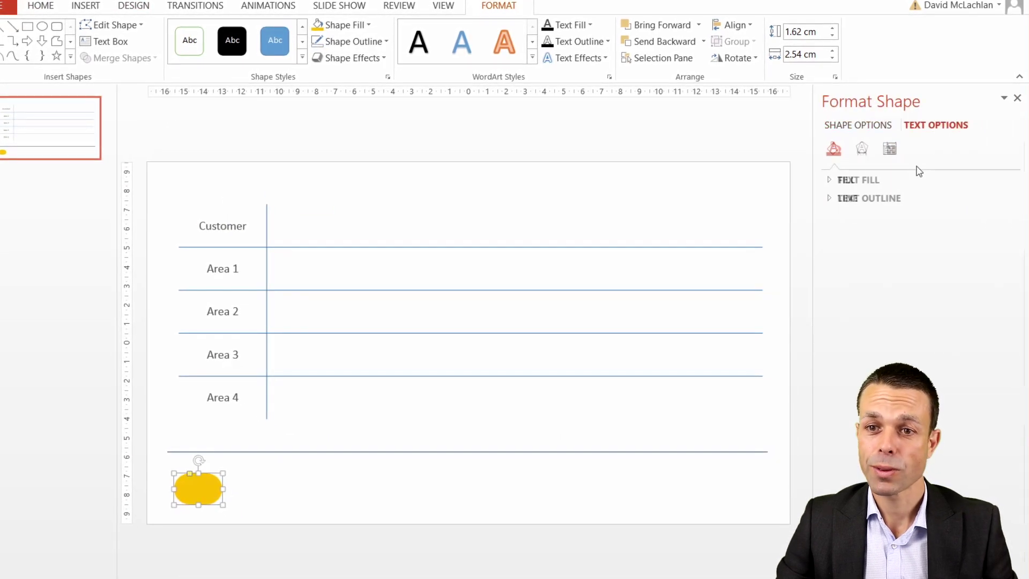
{"action": "left_click", "coordinate": [893, 151]}
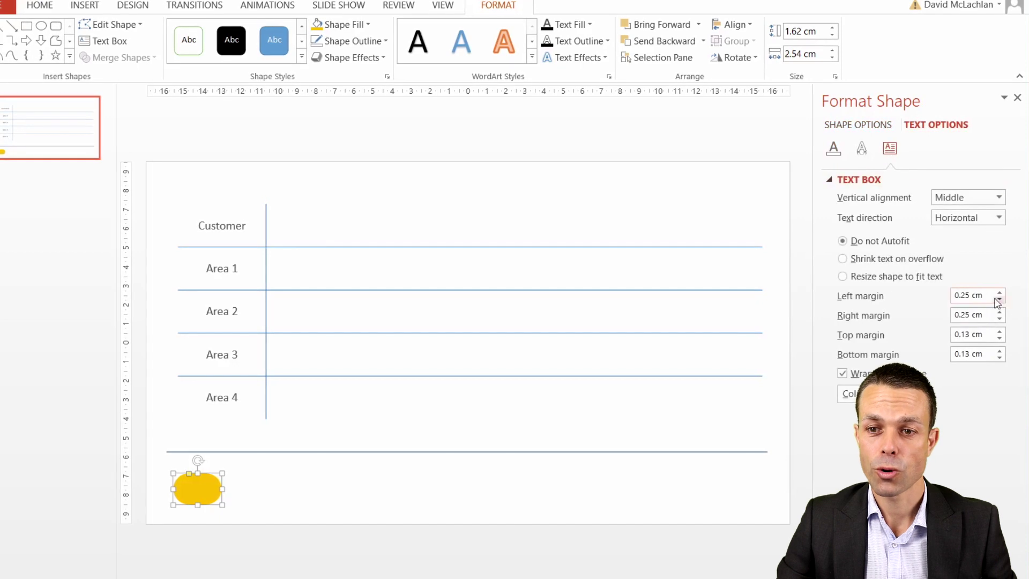
{"action": "left_click", "coordinate": [999, 299]}
{"action": "left_click", "coordinate": [999, 298]}
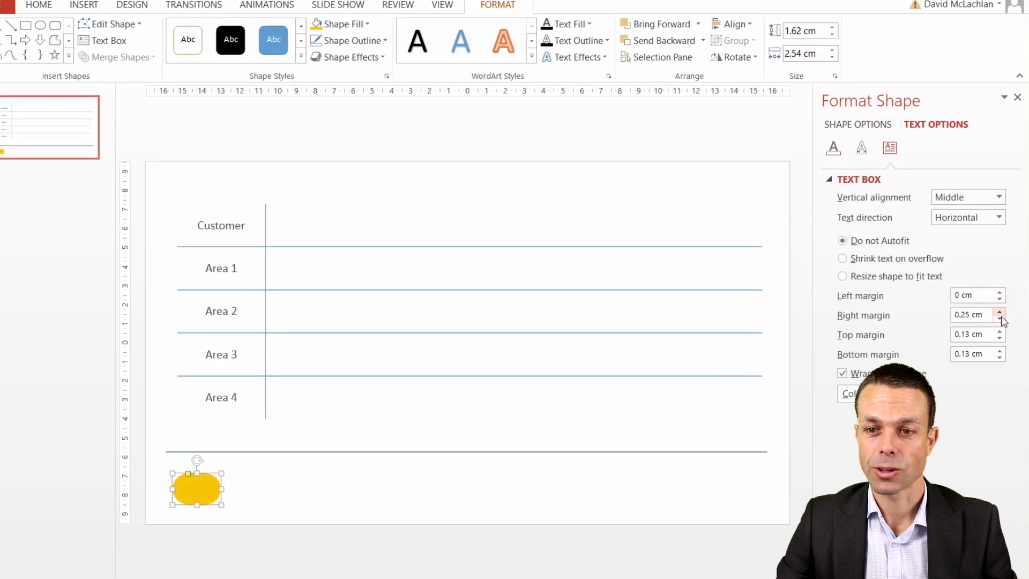
{"action": "left_click", "coordinate": [999, 318]}
{"action": "left_click", "coordinate": [999, 318]}
{"action": "left_click", "coordinate": [998, 338]}
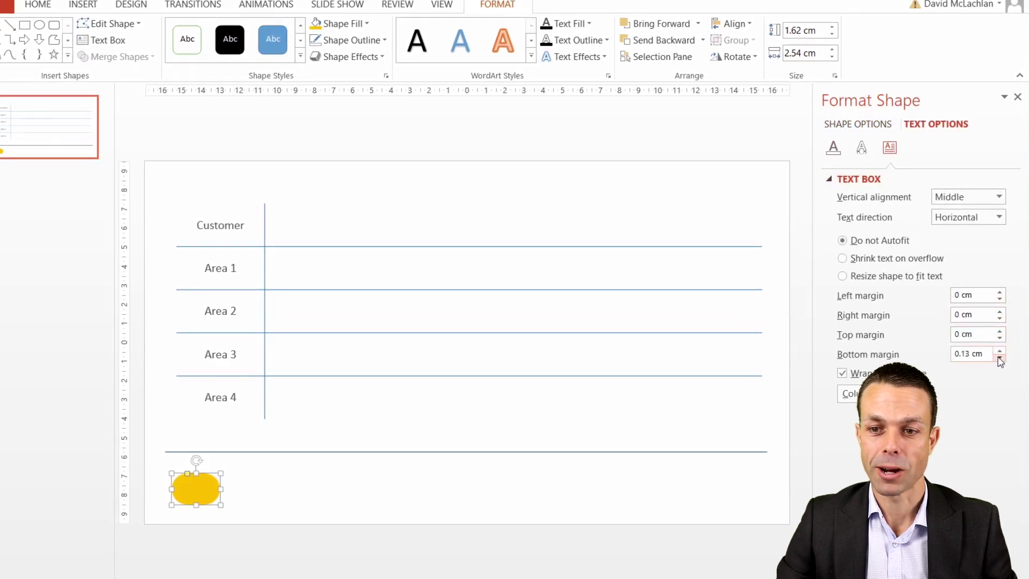
- Label the pill 'Start', then duplicate it and square up the copy's corners for Process Step
{"action": "right_click", "coordinate": [206, 474]}
{"action": "left_click", "coordinate": [260, 294]}
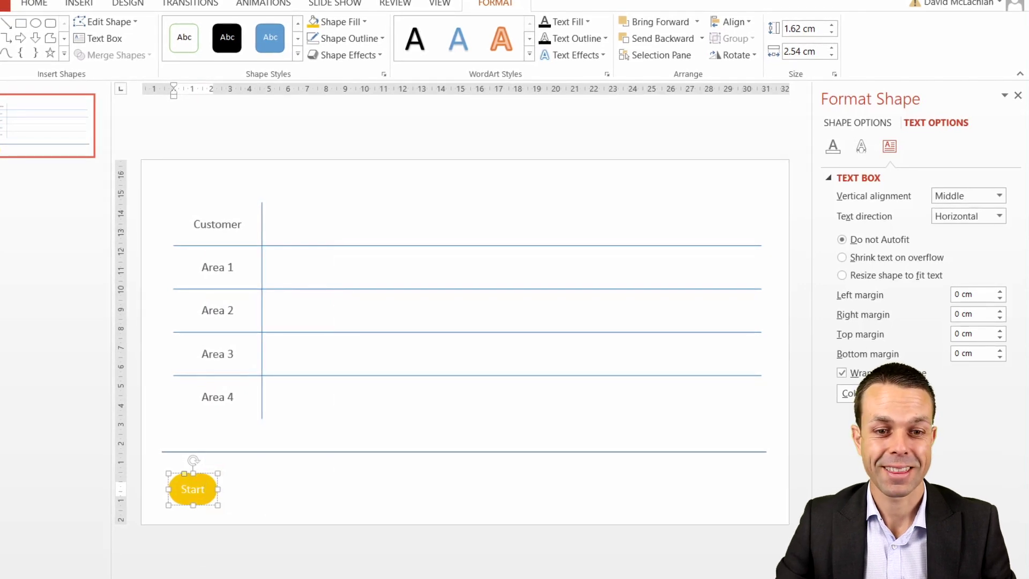
{"action": "key", "text": "Escape"}
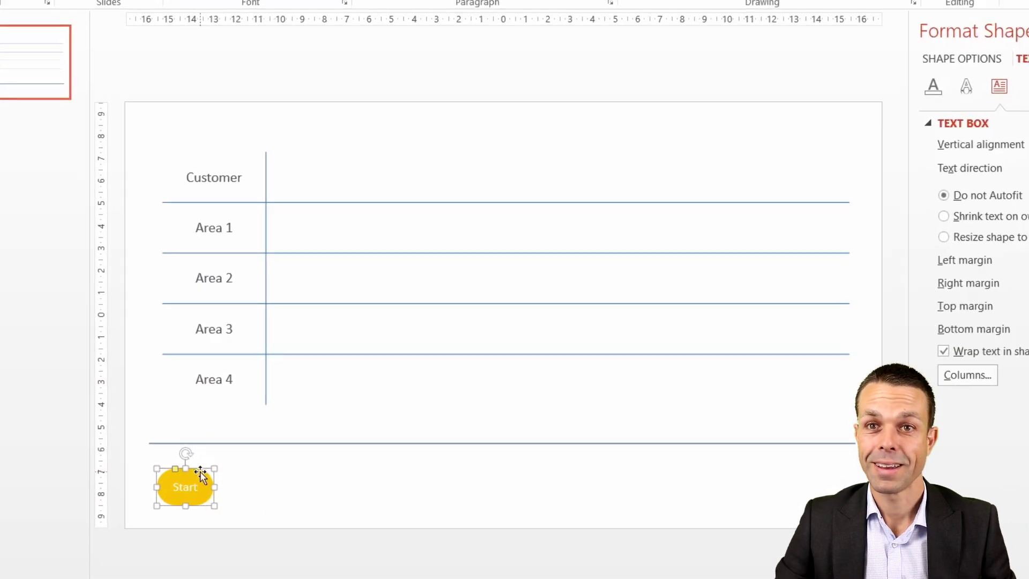
{"action": "left_click_drag", "start_coordinate": [203, 482], "coordinate": [330, 430], "text": "ctrl"}
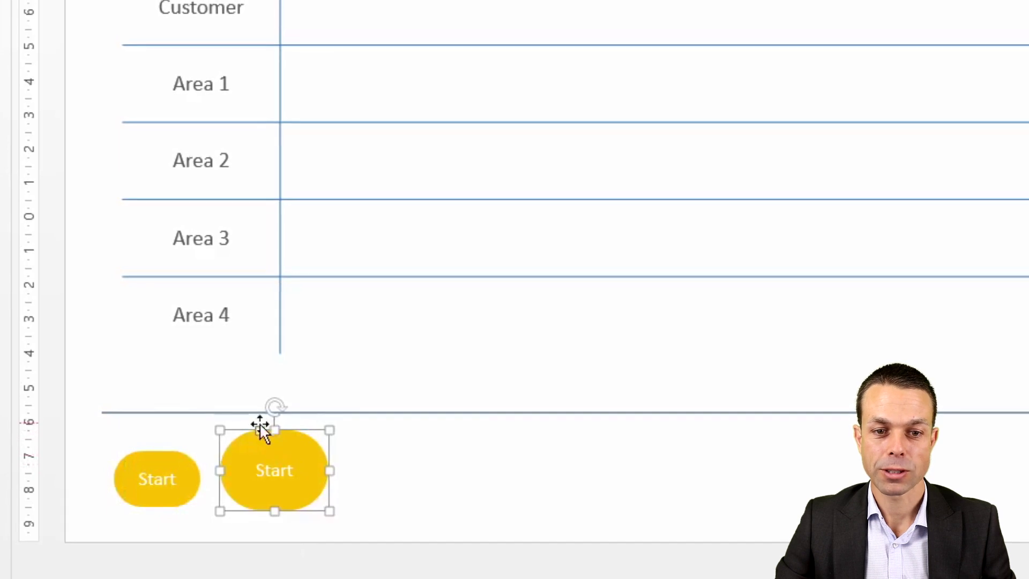
{"action": "left_click_drag", "start_coordinate": [260, 431], "coordinate": [231, 443]}
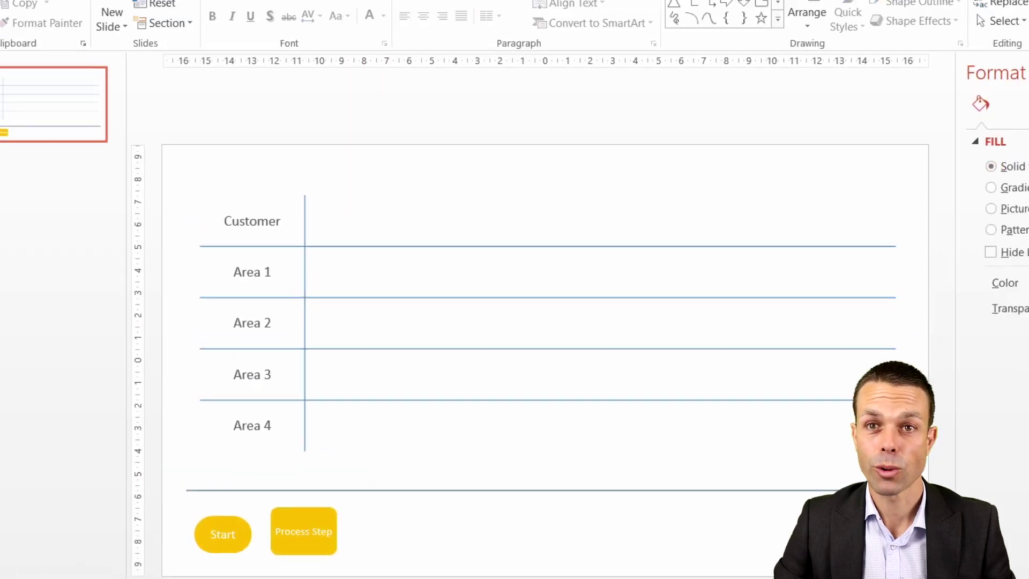
- Draw an elbow arrow connector right of Process Step and colour it dark grey
{"action": "left_click", "coordinate": [118, 11]}
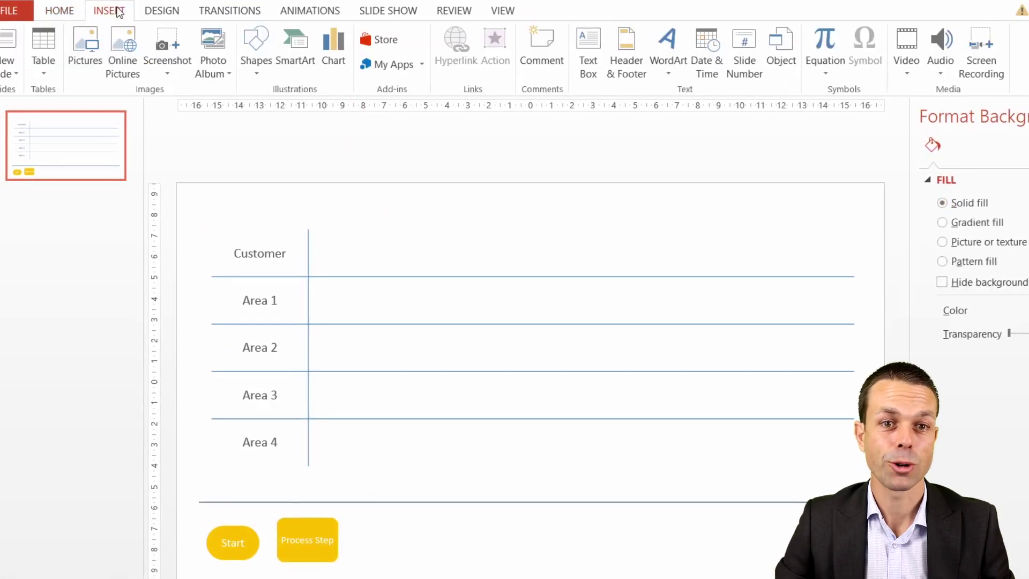
{"action": "left_click", "coordinate": [266, 63]}
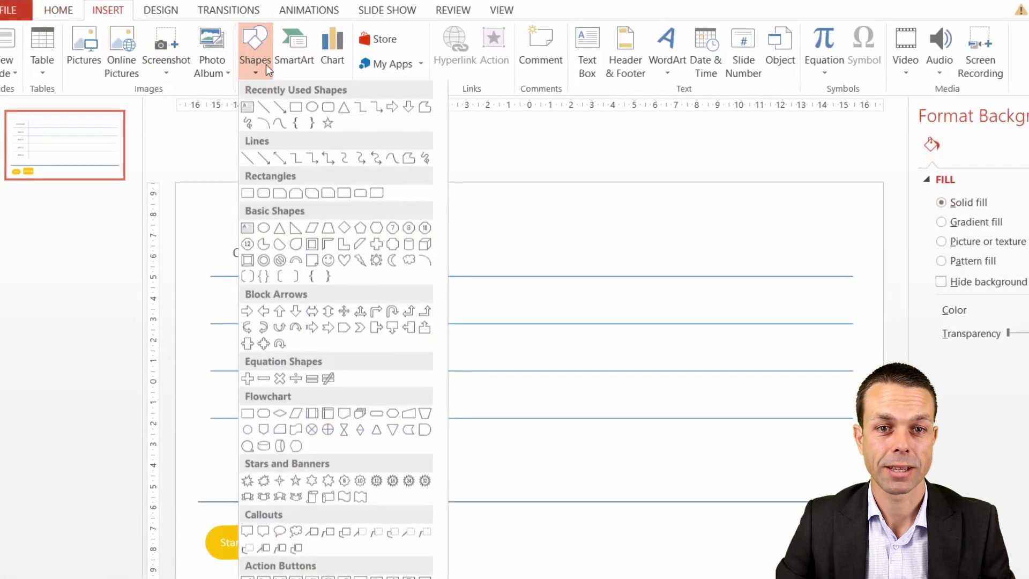
{"action": "left_click", "coordinate": [311, 157]}
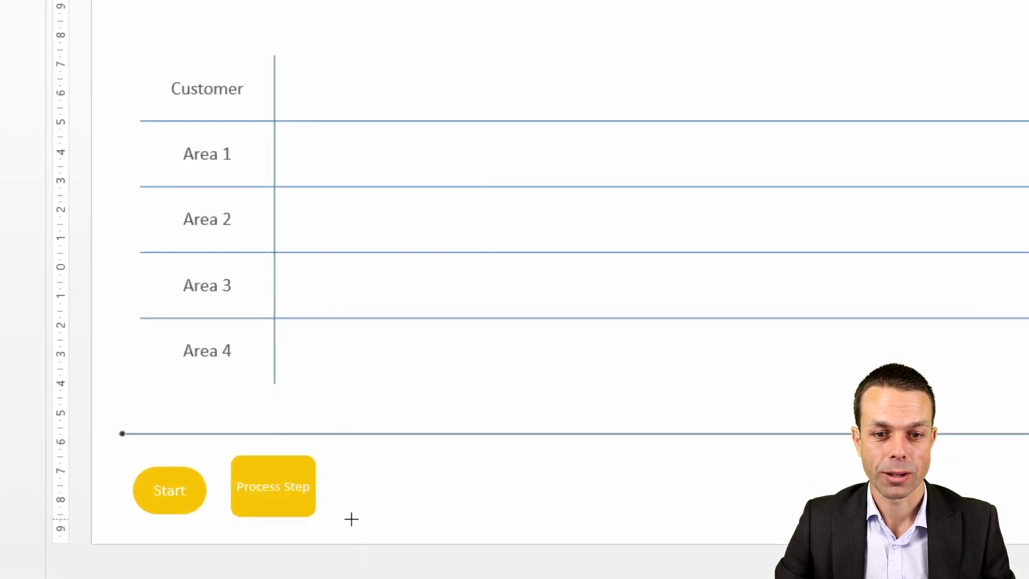
{"action": "left_click_drag", "start_coordinate": [355, 558], "coordinate": [387, 510]}
{"action": "left_click_drag", "start_coordinate": [389, 423], "coordinate": [409, 430]}
{"action": "right_click", "coordinate": [386, 431]}
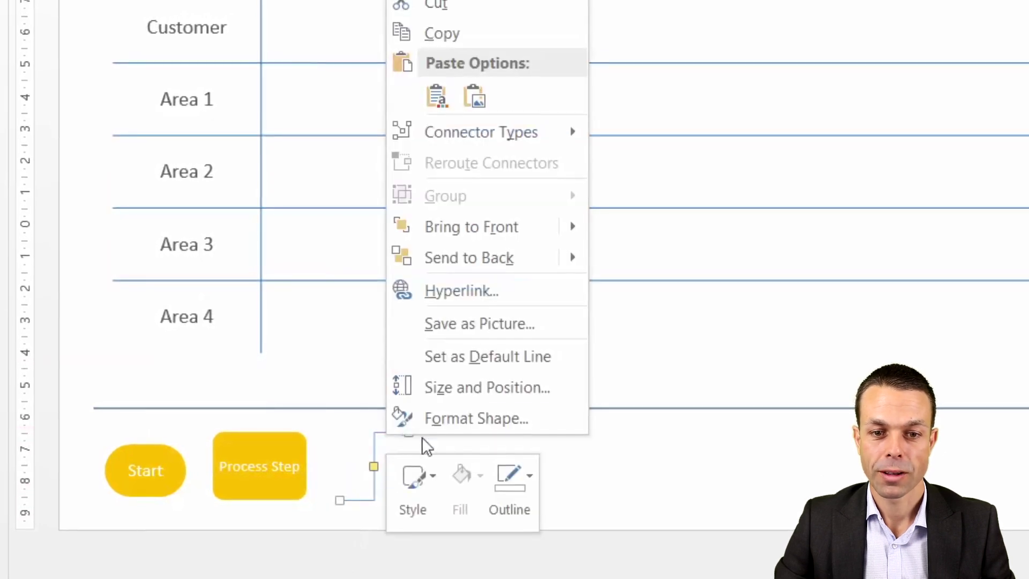
{"action": "left_click", "coordinate": [497, 497]}
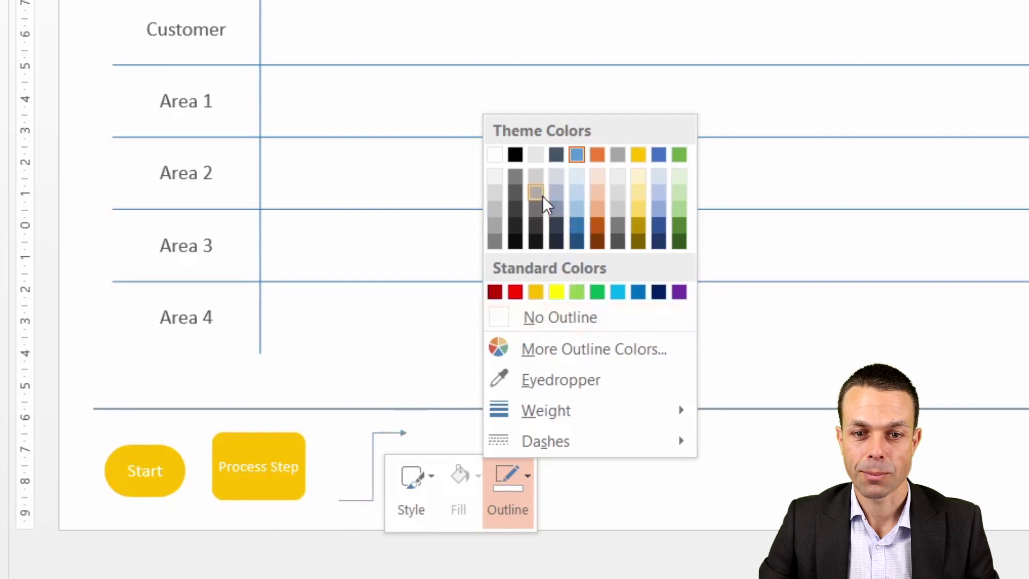
{"action": "left_click", "coordinate": [532, 211]}
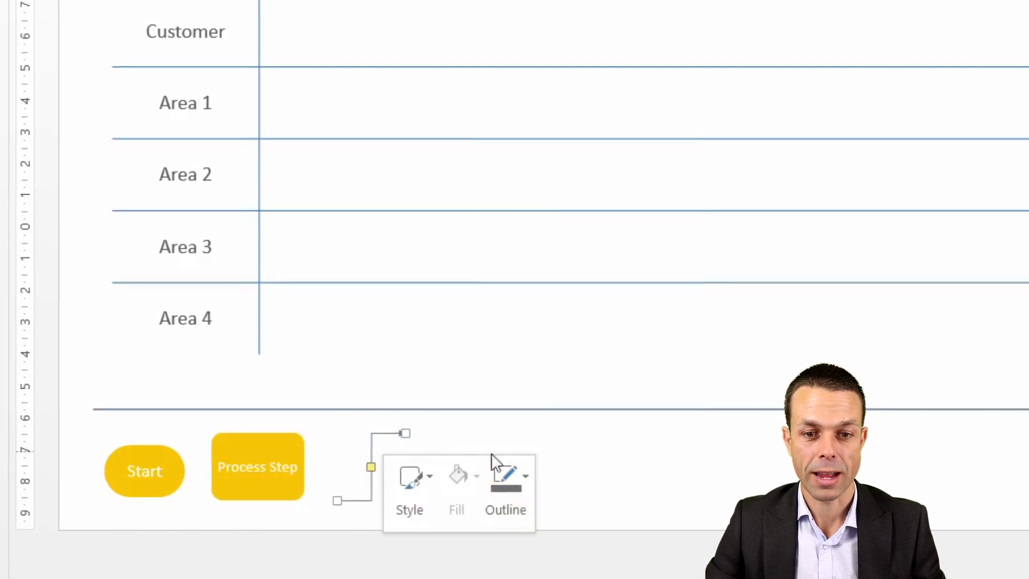
{"action": "left_click", "coordinate": [523, 476]}
{"action": "mouse_move", "coordinate": [593, 416]}
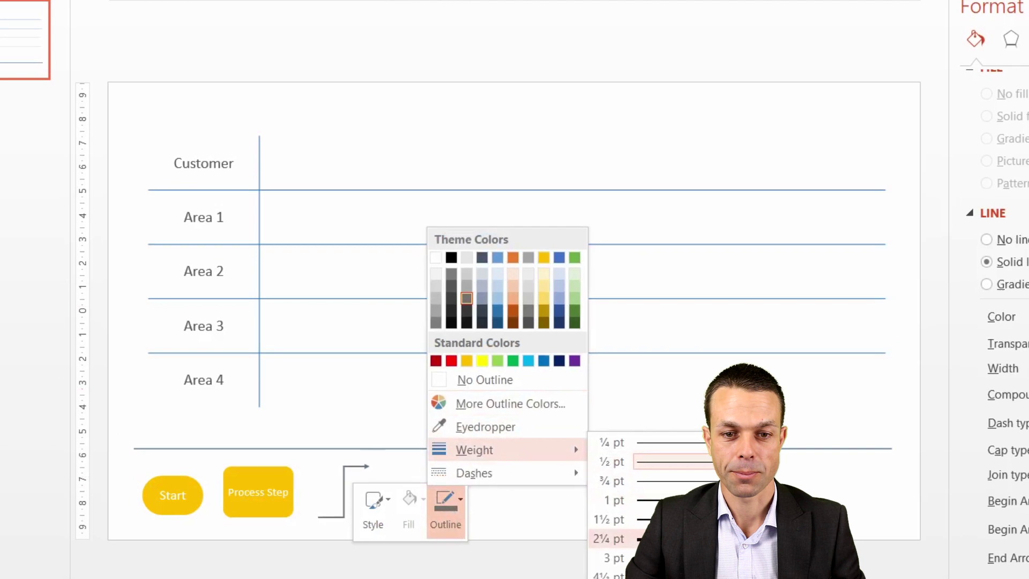
{"action": "key", "text": "Escape"}
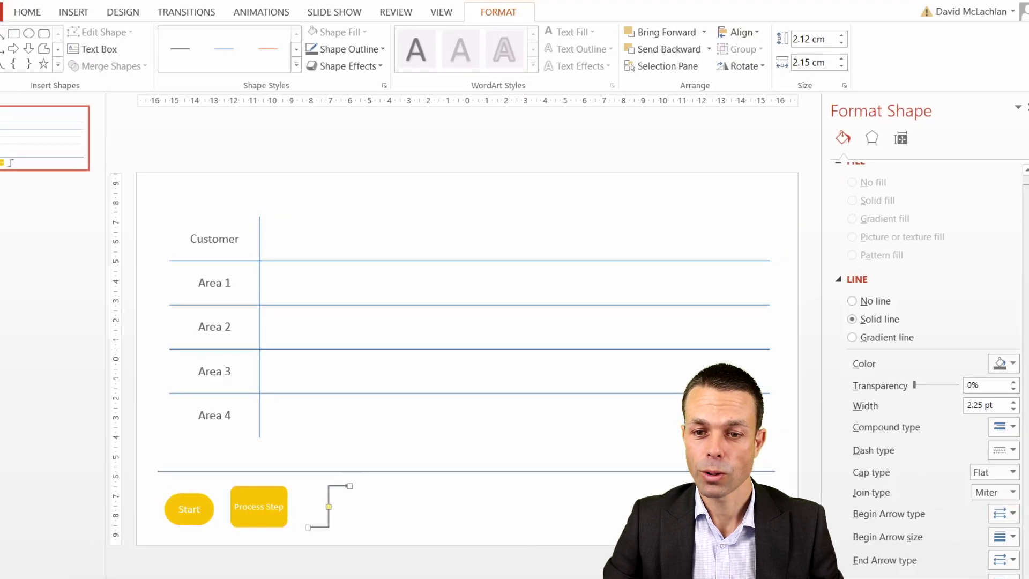
- Add a curved arrow connector beside the elbow arrow and set its line weight
{"action": "left_click", "coordinate": [1013, 513]}
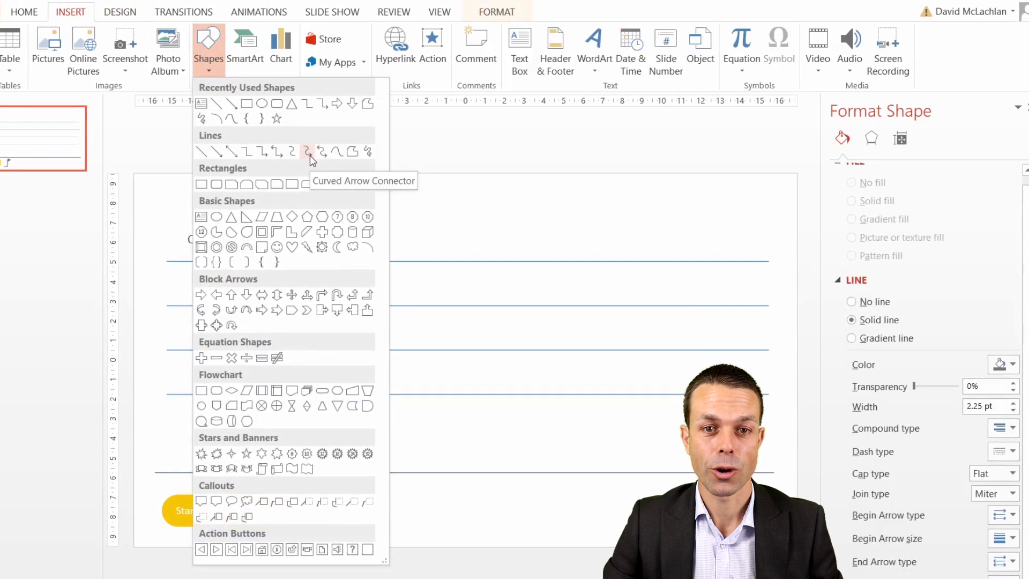
{"action": "left_click", "coordinate": [307, 153]}
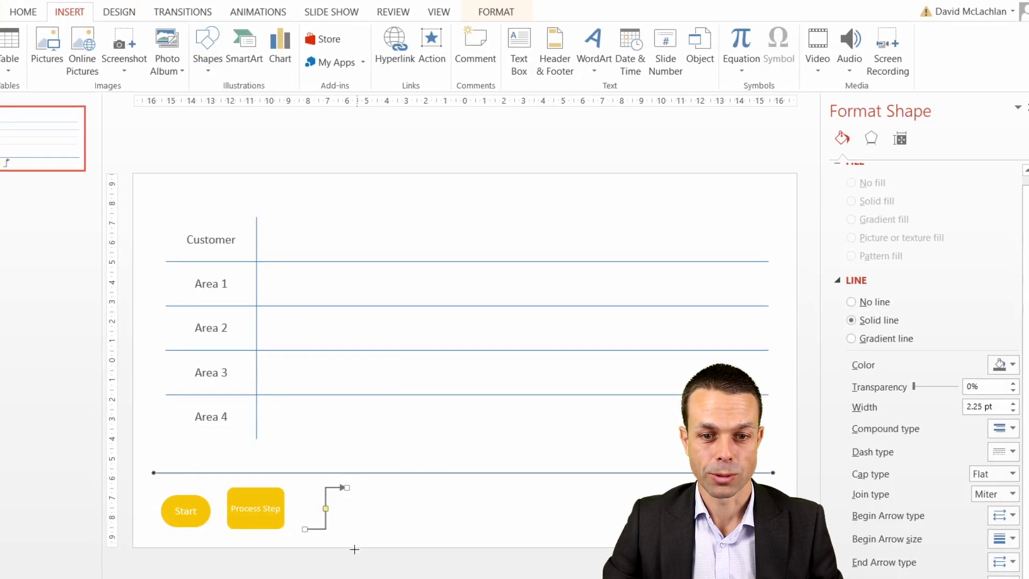
{"action": "left_click_drag", "start_coordinate": [384, 483], "coordinate": [387, 489]}
{"action": "right_click", "coordinate": [387, 489]}
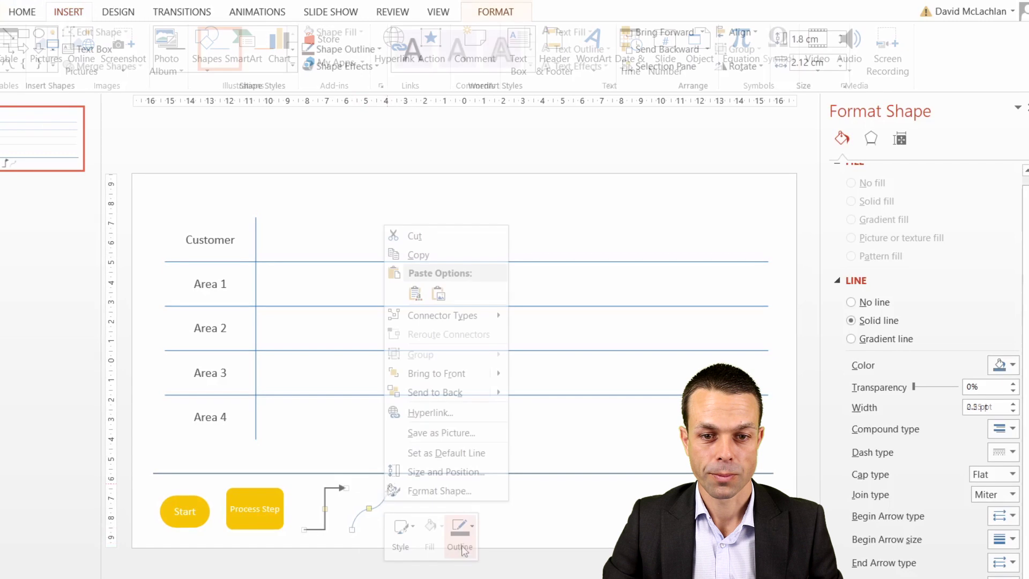
{"action": "left_click", "coordinate": [459, 528]}
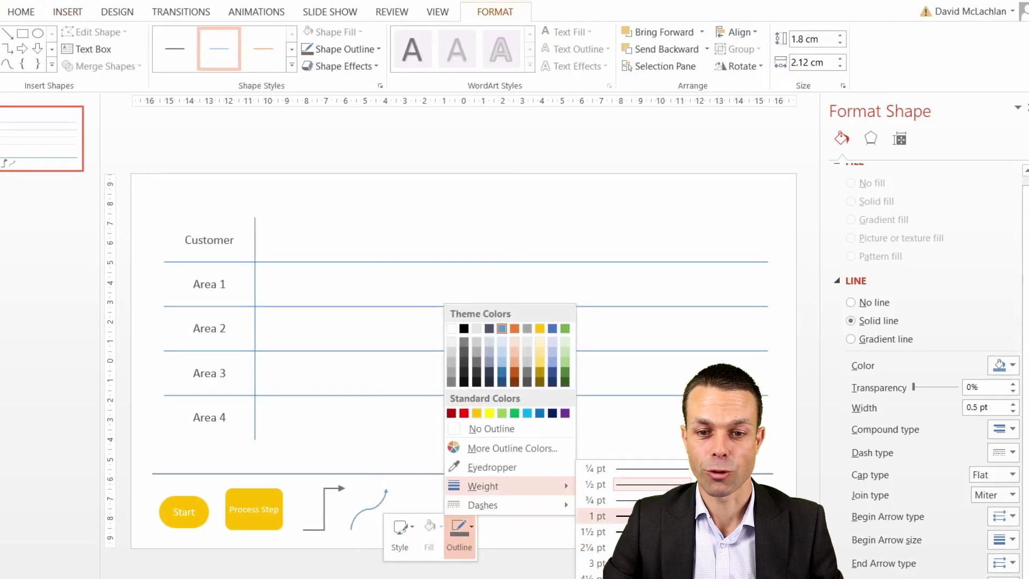
{"action": "left_click", "coordinate": [536, 150]}
{"action": "left_click", "coordinate": [67, 12]}
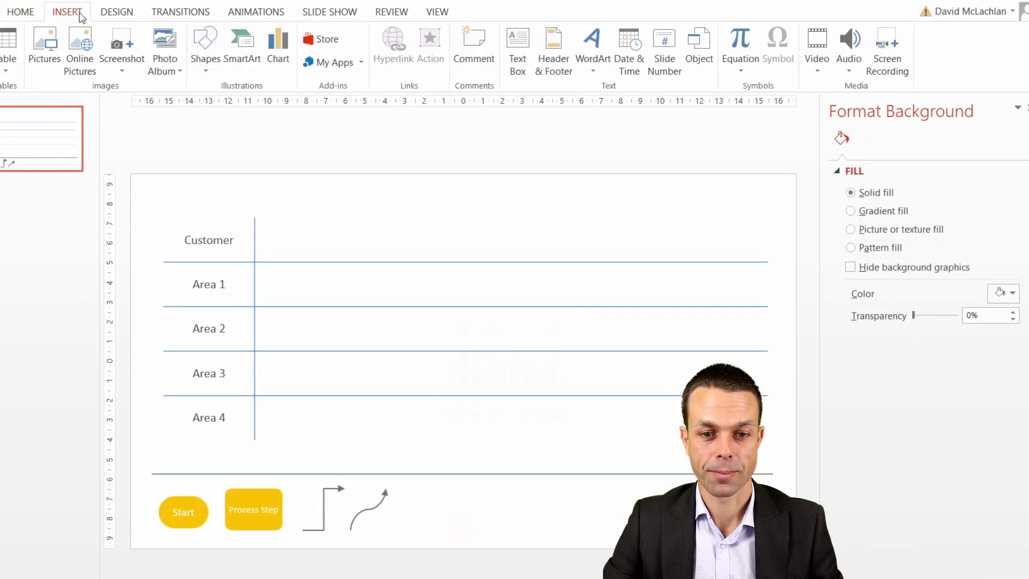
- Draw a diamond in the legend with white fill and a green 2.25 pt outline
{"action": "left_click", "coordinate": [216, 69]}
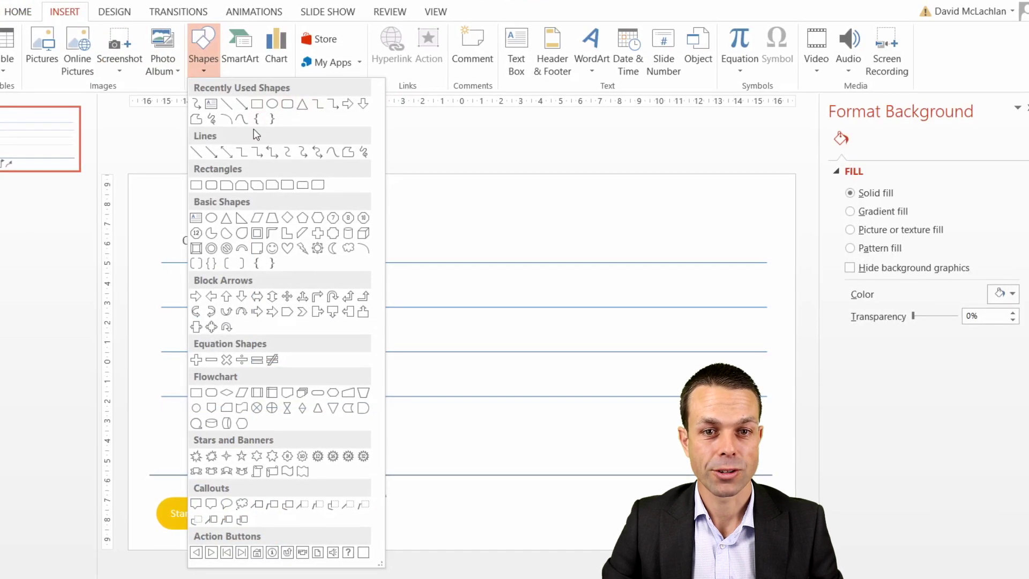
{"action": "left_click", "coordinate": [288, 222]}
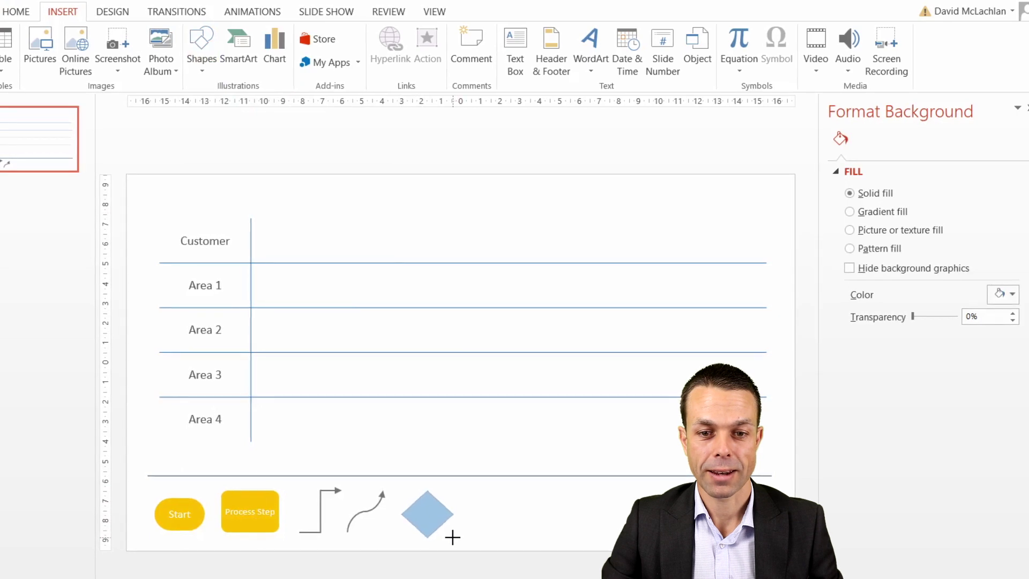
{"action": "left_click_drag", "start_coordinate": [452, 537], "coordinate": [453, 537]}
{"action": "right_click", "coordinate": [439, 523]}
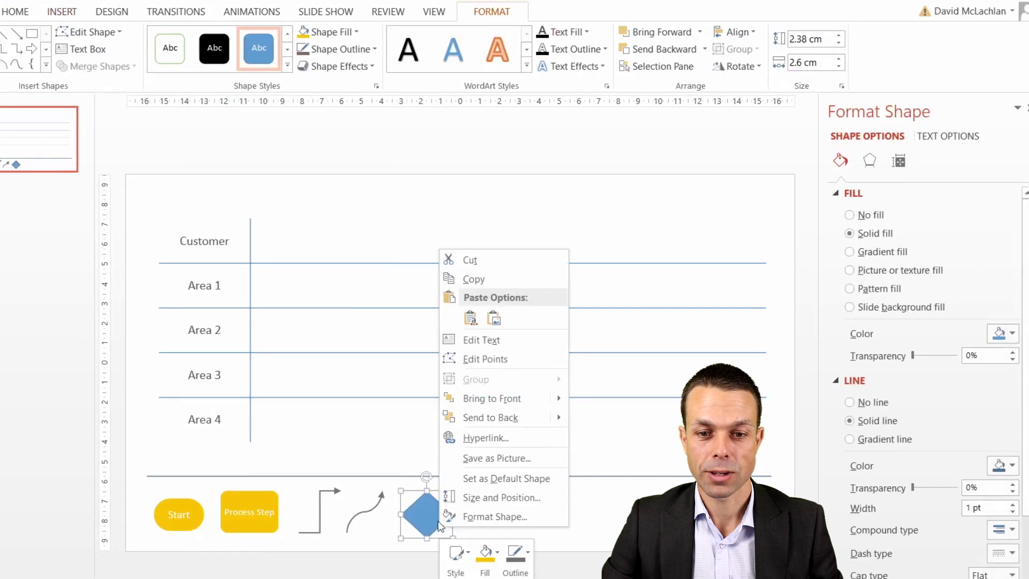
{"action": "left_click", "coordinate": [485, 572]}
{"action": "left_click", "coordinate": [477, 335]}
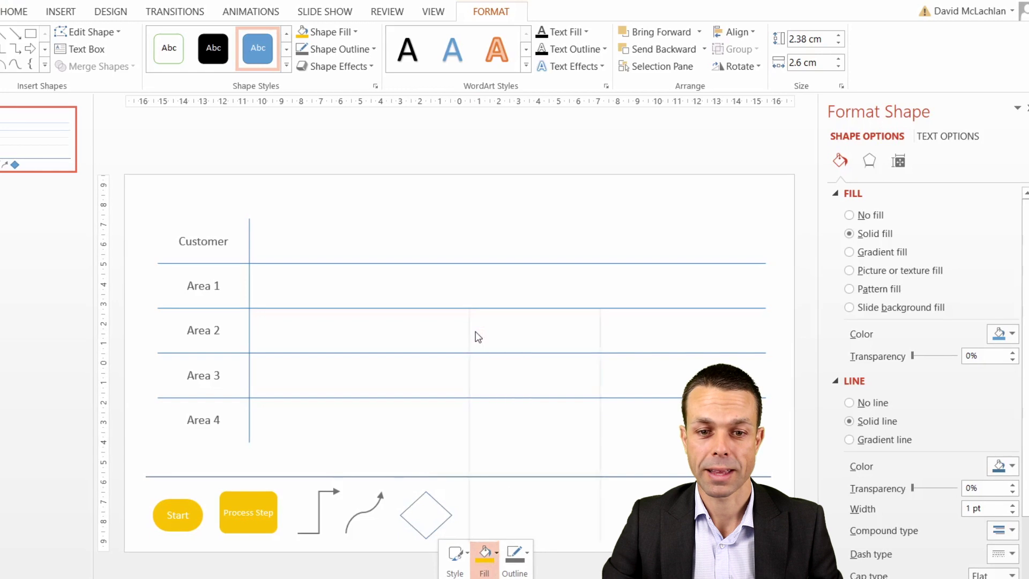
{"action": "left_click", "coordinate": [517, 561]}
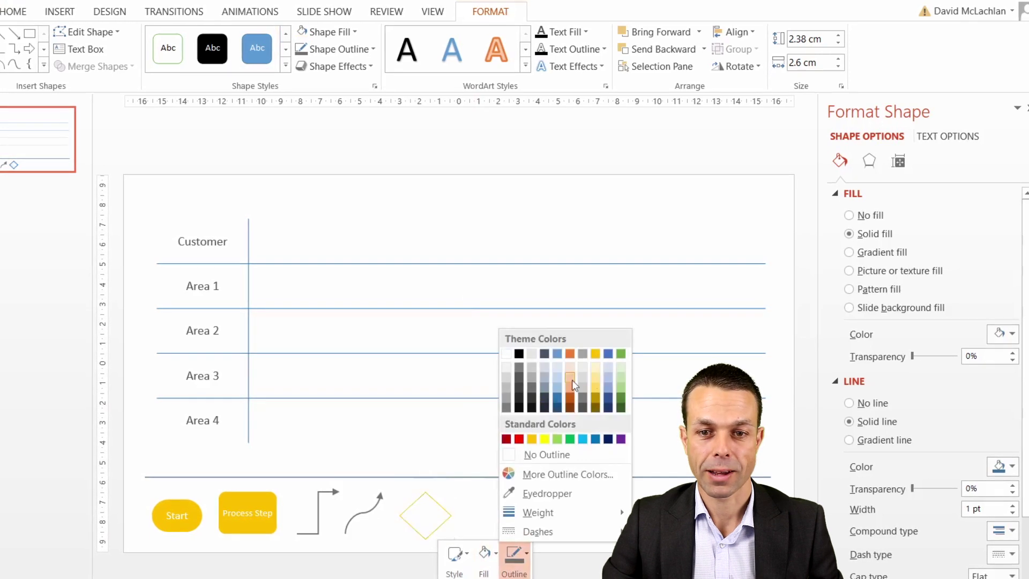
{"action": "left_click", "coordinate": [621, 400]}
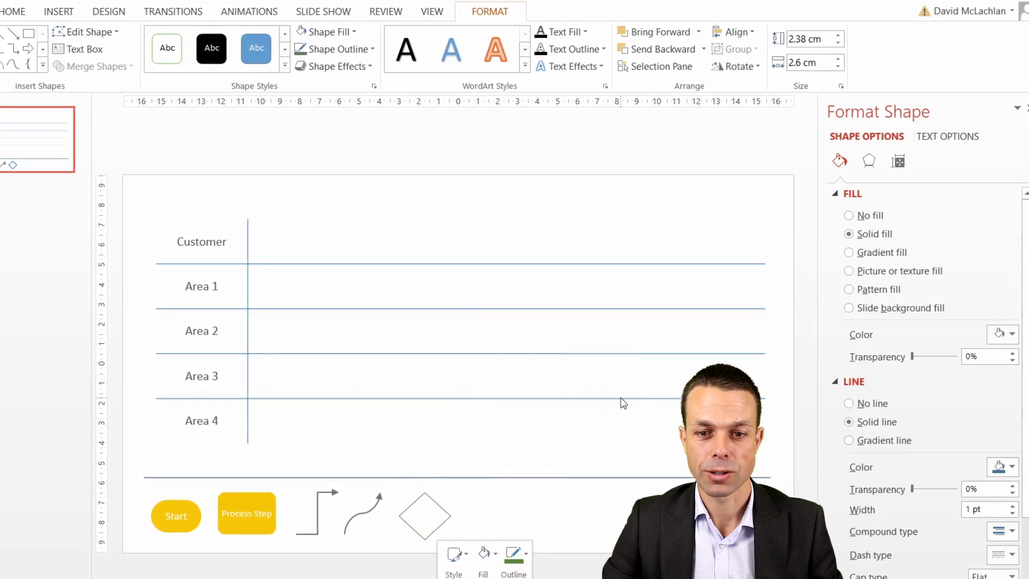
{"action": "left_click", "coordinate": [528, 566]}
{"action": "mouse_move", "coordinate": [575, 514]}
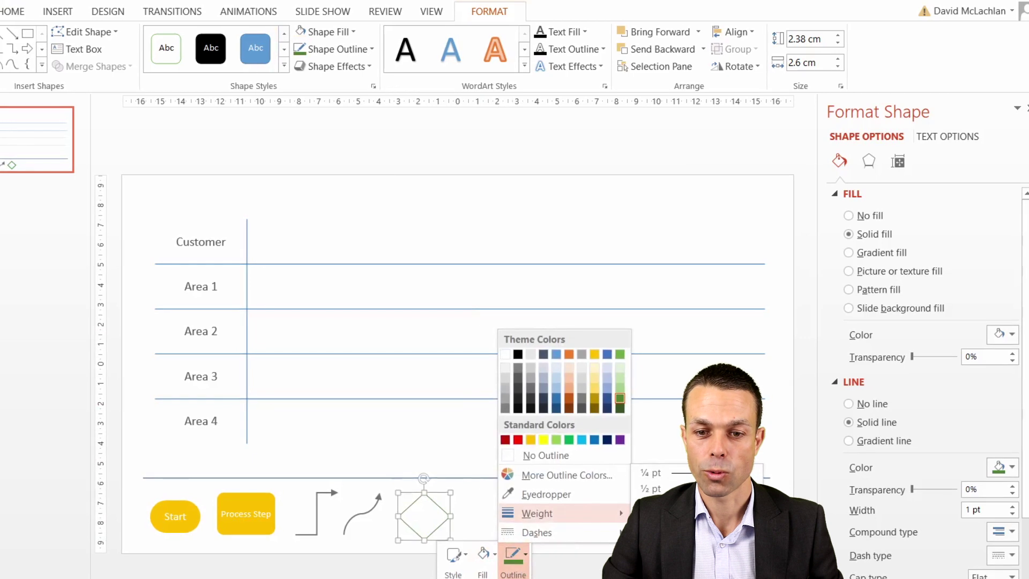
{"action": "left_click", "coordinate": [651, 553]}
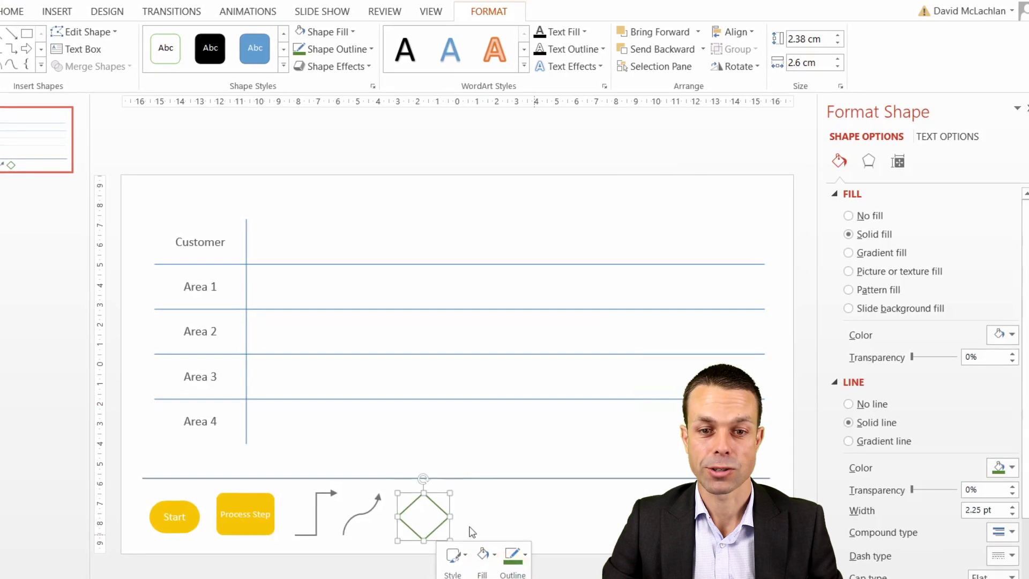
- Set the diamond's text box margins to 0
{"action": "right_click", "coordinate": [438, 507]}
{"action": "left_click", "coordinate": [477, 492]}
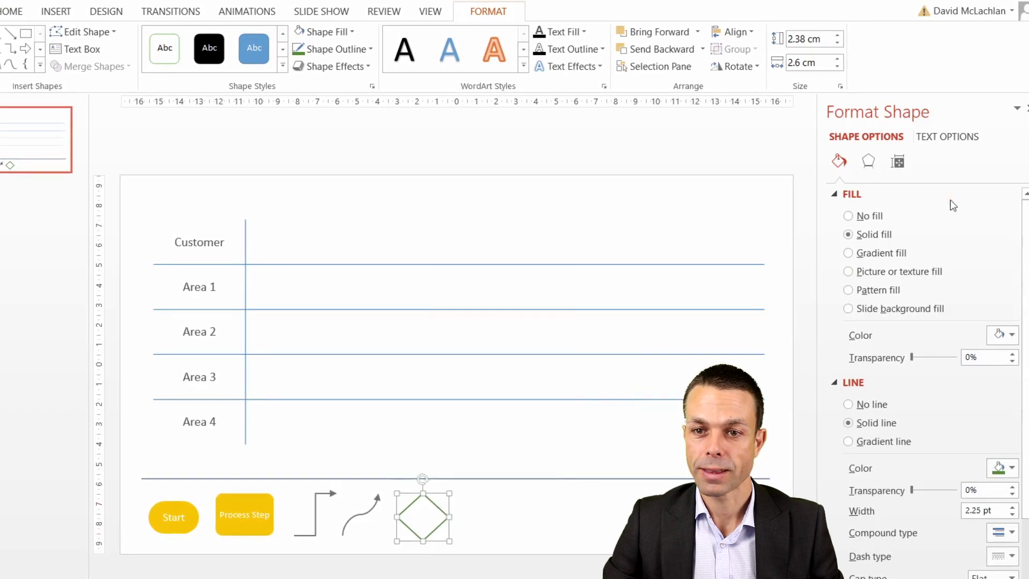
{"action": "left_click", "coordinate": [927, 140]}
{"action": "left_click", "coordinate": [897, 162]}
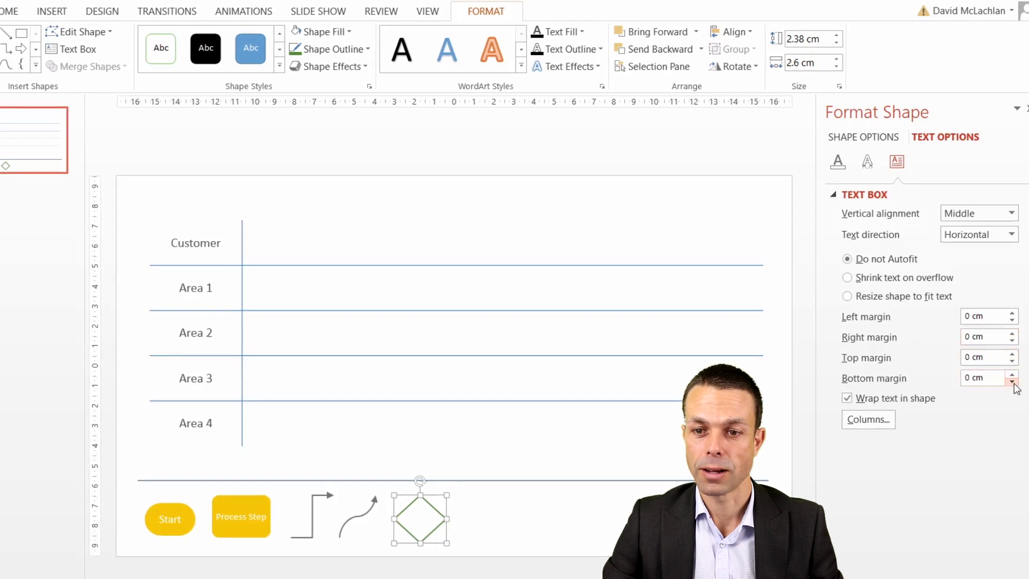
- Label the diamond 'Decision Point' and reduce its font size
{"action": "right_click", "coordinate": [407, 509]}
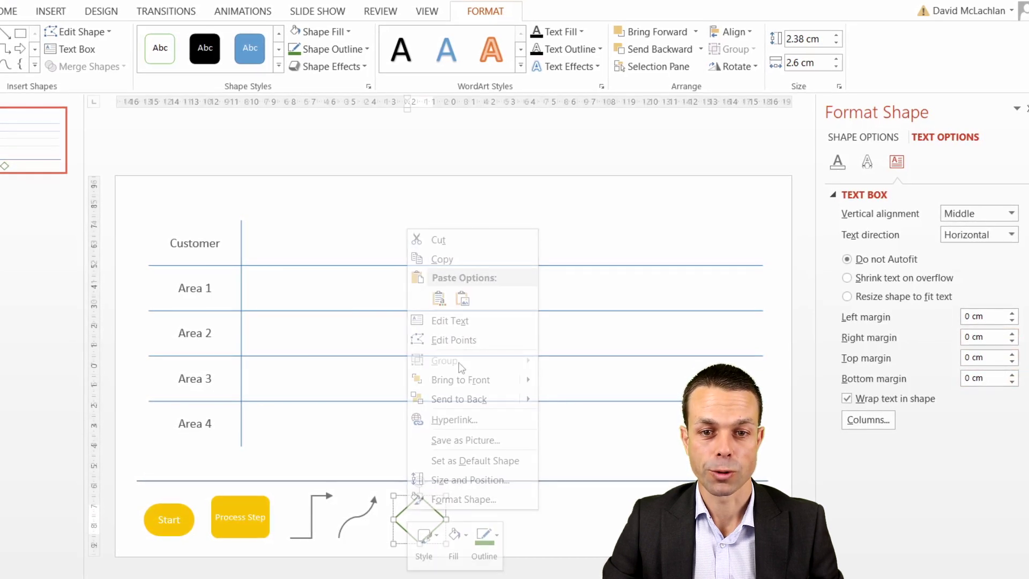
{"action": "left_click", "coordinate": [428, 534]}
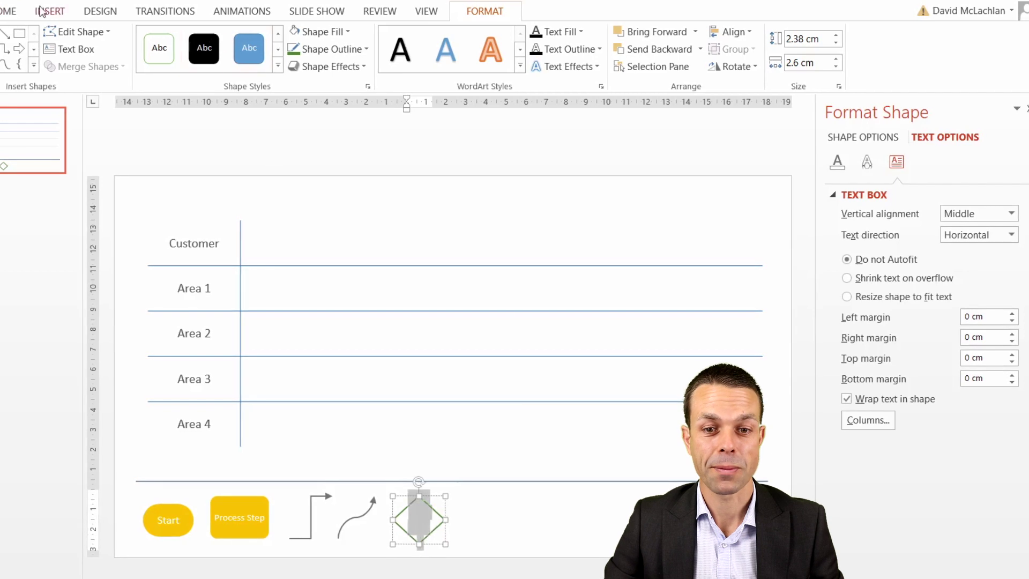
{"action": "left_click", "coordinate": [11, 10]}
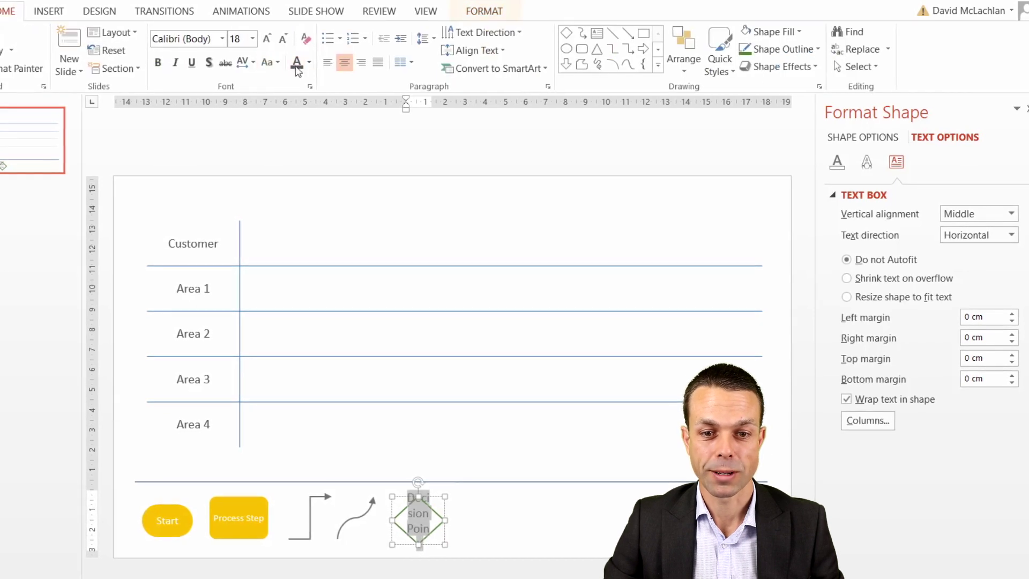
{"action": "left_click", "coordinate": [284, 39]}
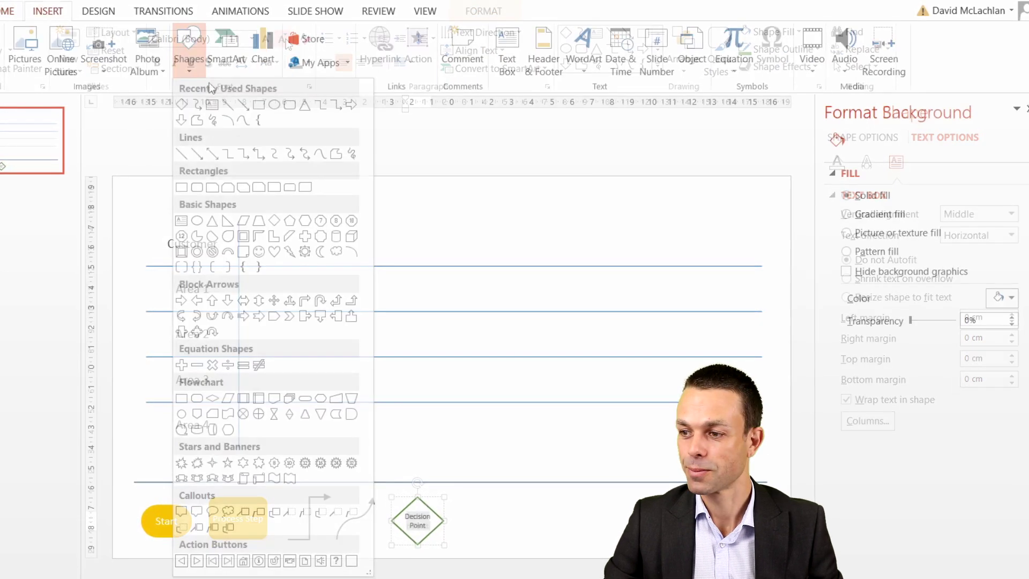
{"action": "left_click", "coordinate": [258, 106]}
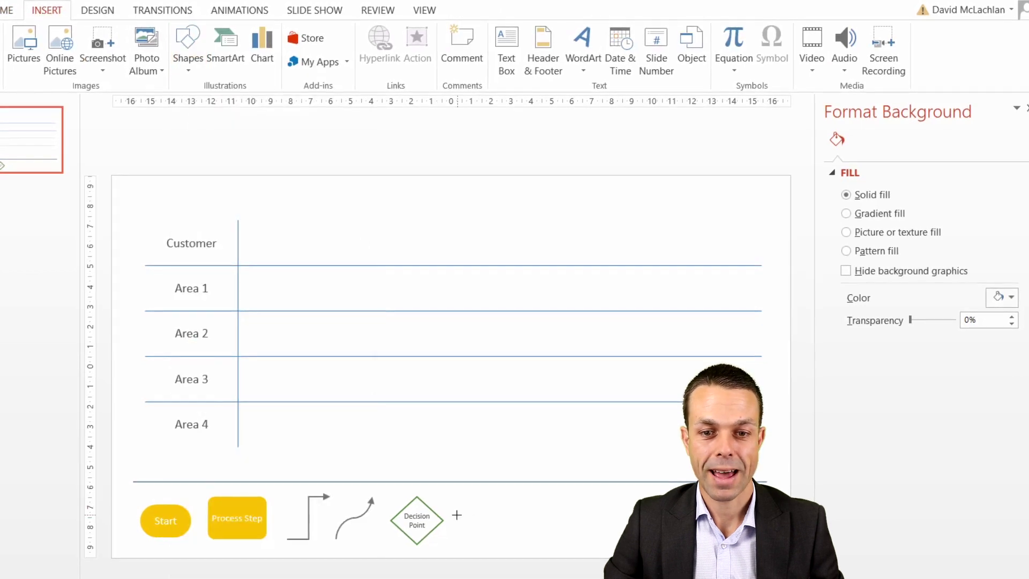
- Draw a small rectangle beside the Decision Point diamond with white fill and grey outline
{"action": "left_click_drag", "start_coordinate": [474, 526], "coordinate": [487, 533]}
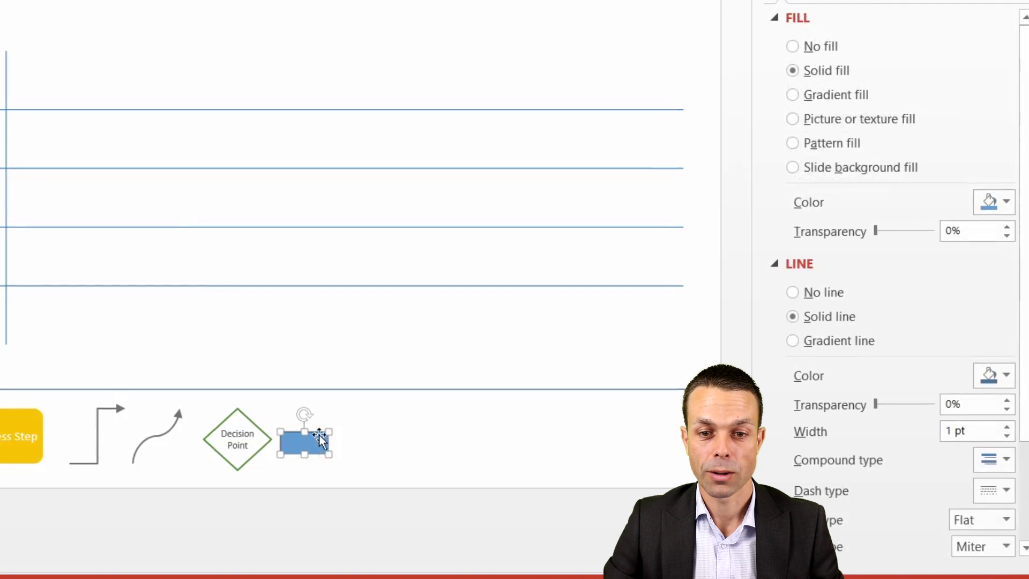
{"action": "right_click", "coordinate": [371, 464]}
{"action": "left_click", "coordinate": [387, 422]}
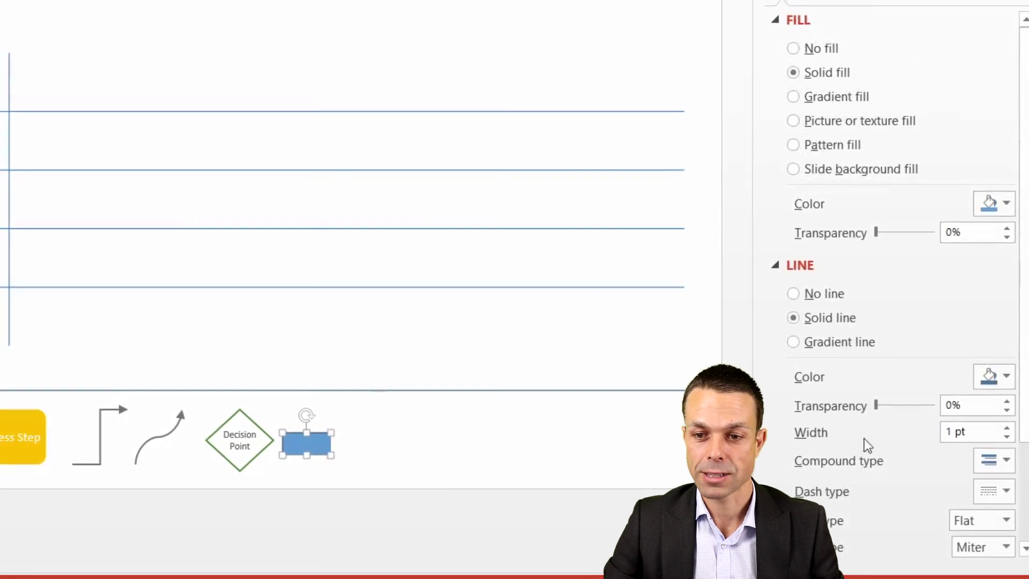
{"action": "left_click", "coordinate": [1006, 204]}
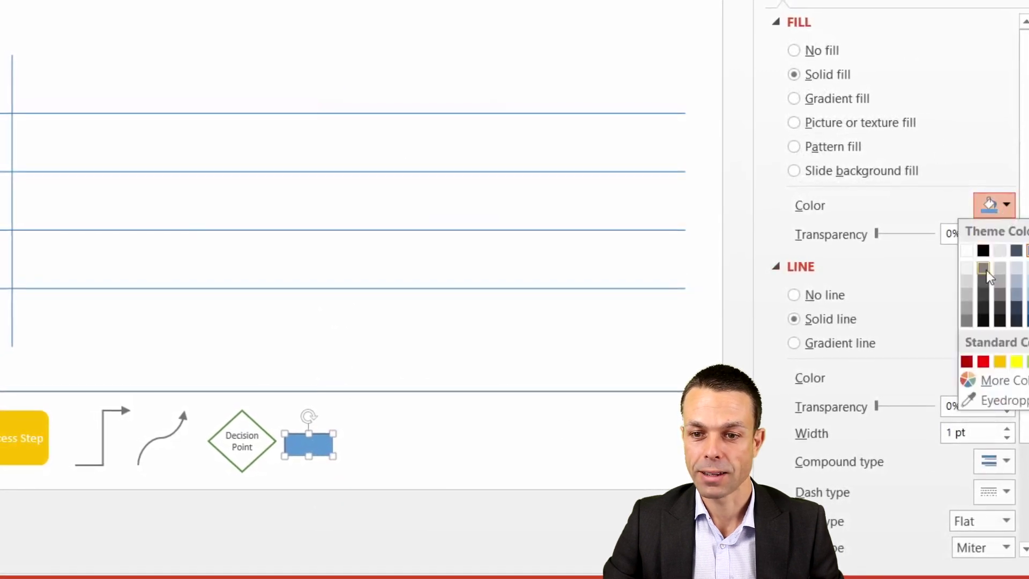
{"action": "left_click", "coordinate": [966, 250]}
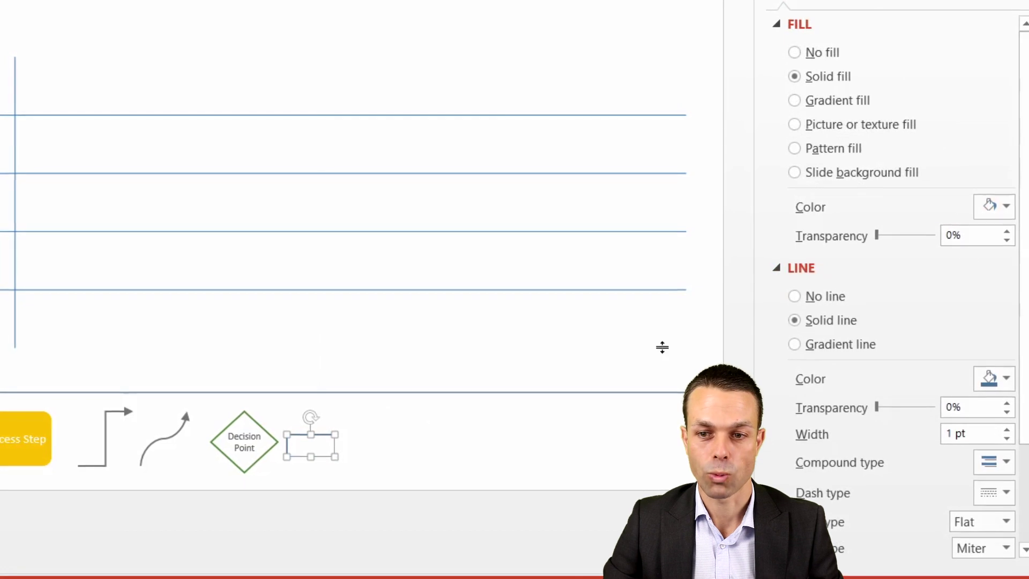
{"action": "left_click", "coordinate": [1003, 381]}
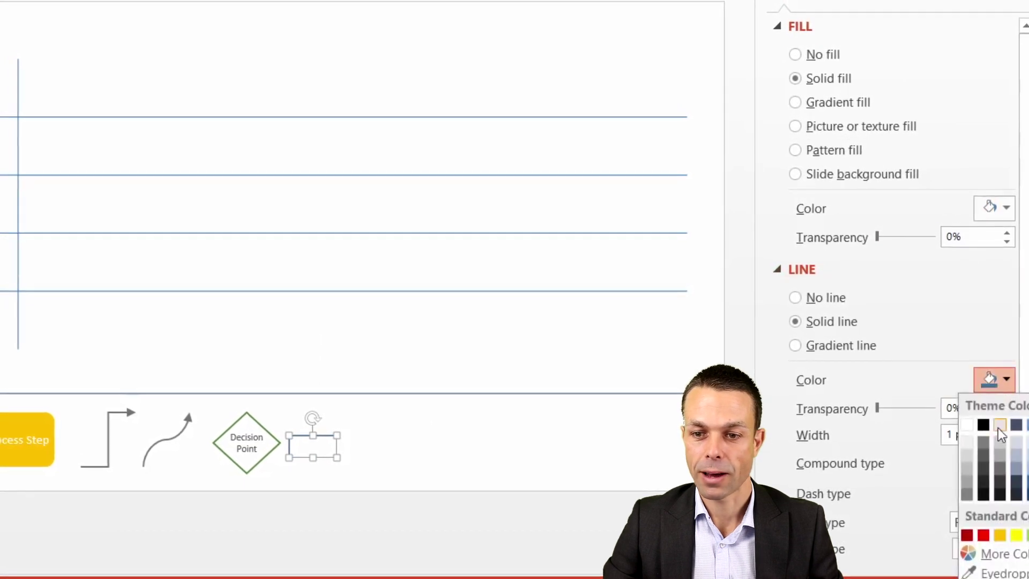
{"action": "left_click", "coordinate": [982, 456]}
{"action": "left_click", "coordinate": [354, 462]}
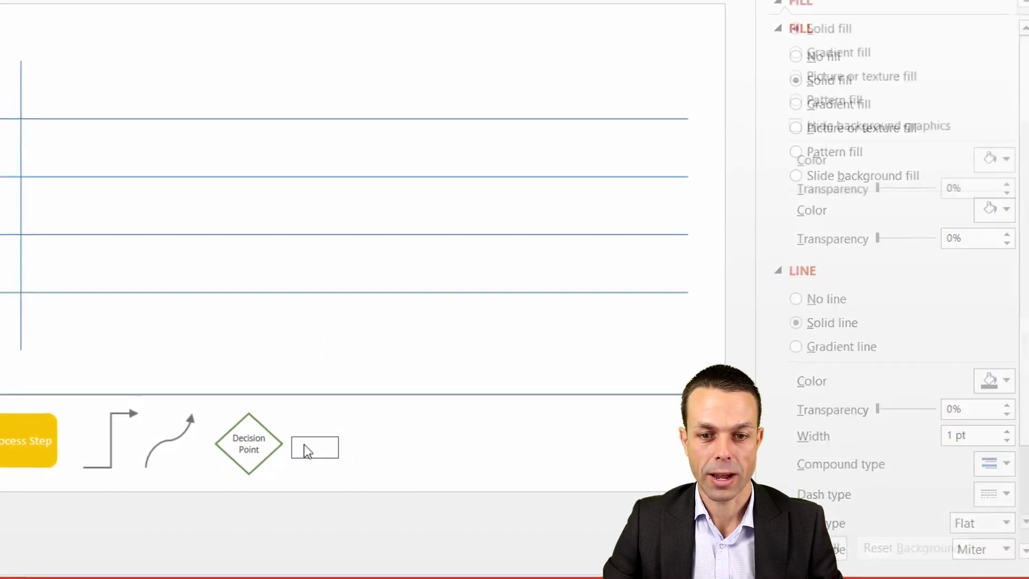
- Label the new box 'Yes'
{"action": "left_click", "coordinate": [319, 436]}
{"action": "type", "text": "Yes"}
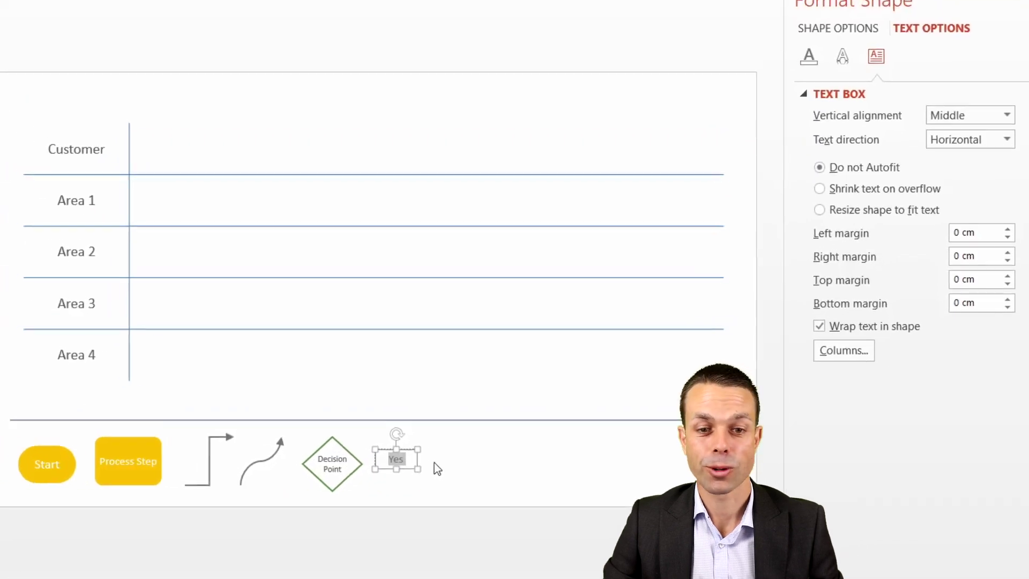
{"action": "left_click", "coordinate": [375, 446]}
- Draw an oval callout shape to the right of the Yes box
{"action": "left_click", "coordinate": [103, 11]}
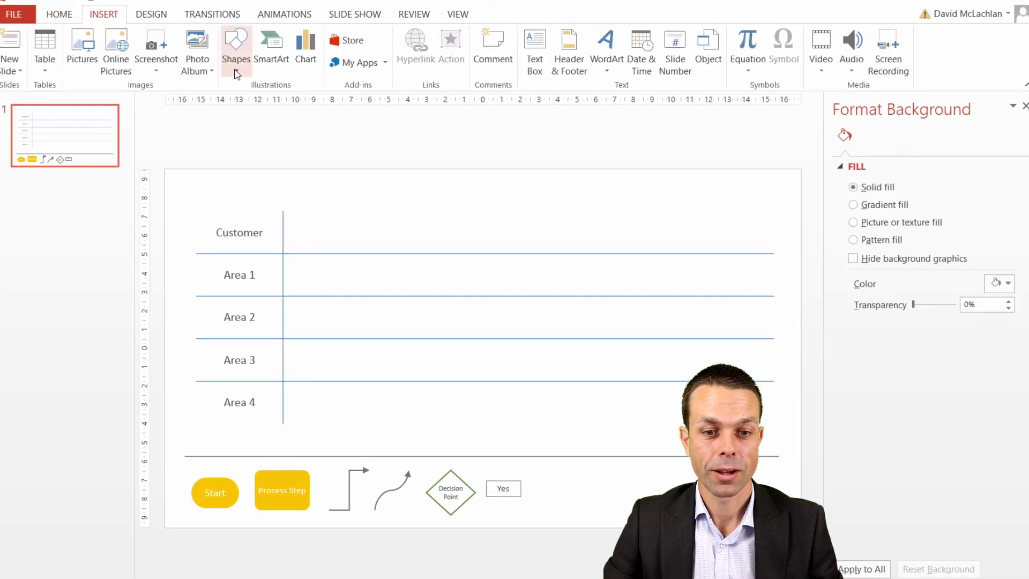
{"action": "left_click", "coordinate": [237, 72]}
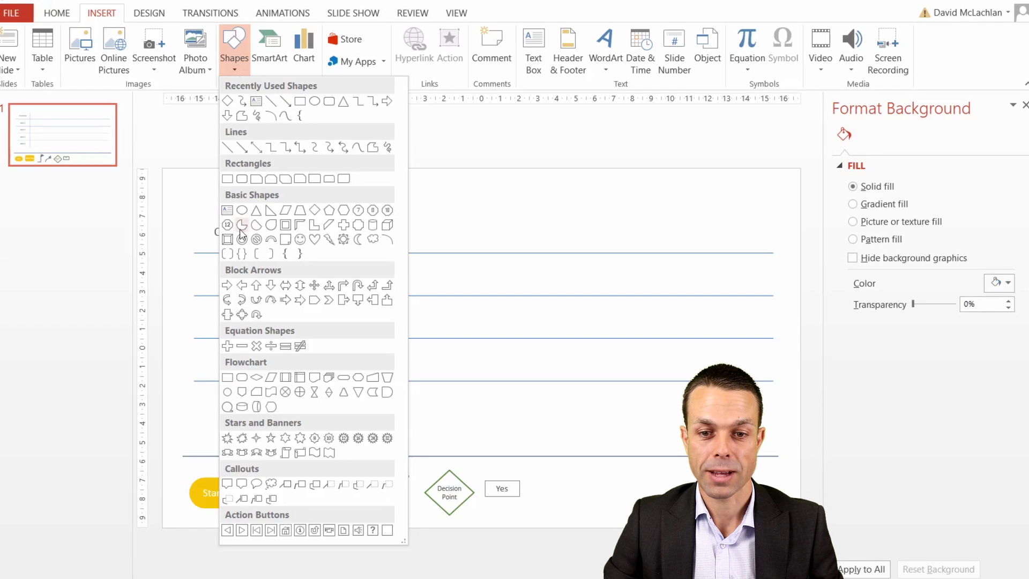
{"action": "left_click", "coordinate": [256, 484]}
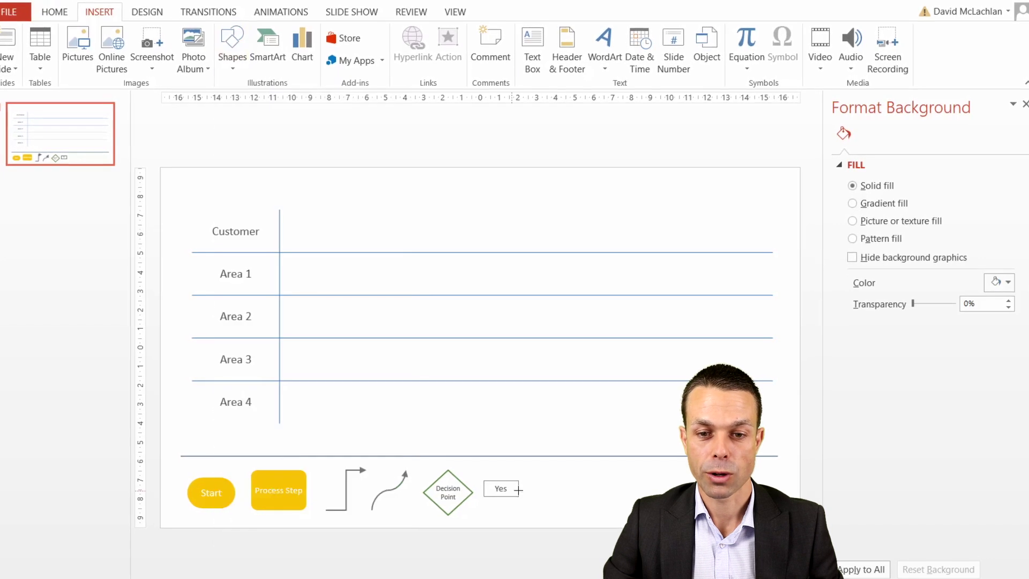
{"action": "left_click_drag", "start_coordinate": [548, 470], "coordinate": [621, 511]}
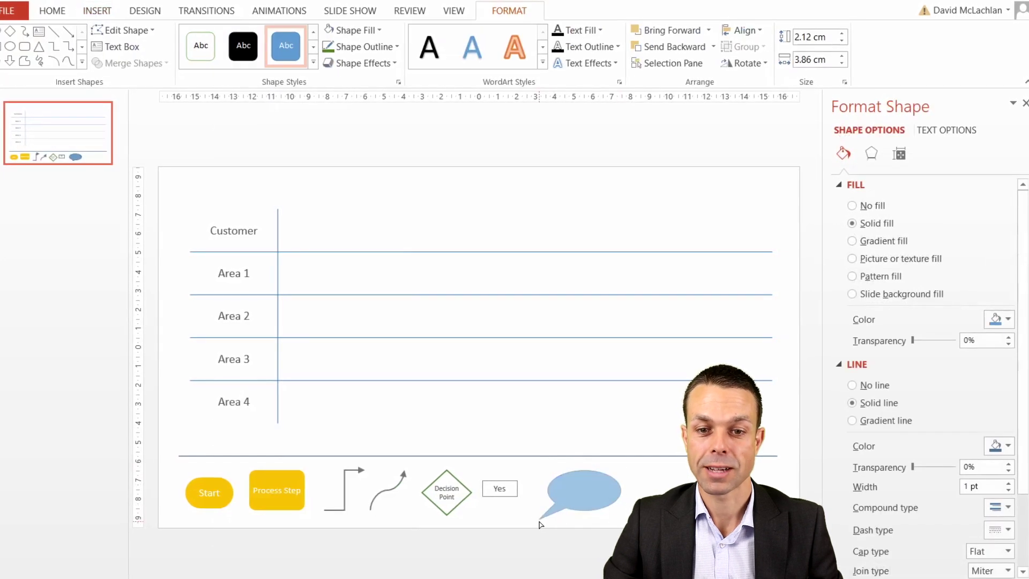
- Give the callout a yellow outline and a pale yellow fill
{"action": "left_click", "coordinate": [639, 497]}
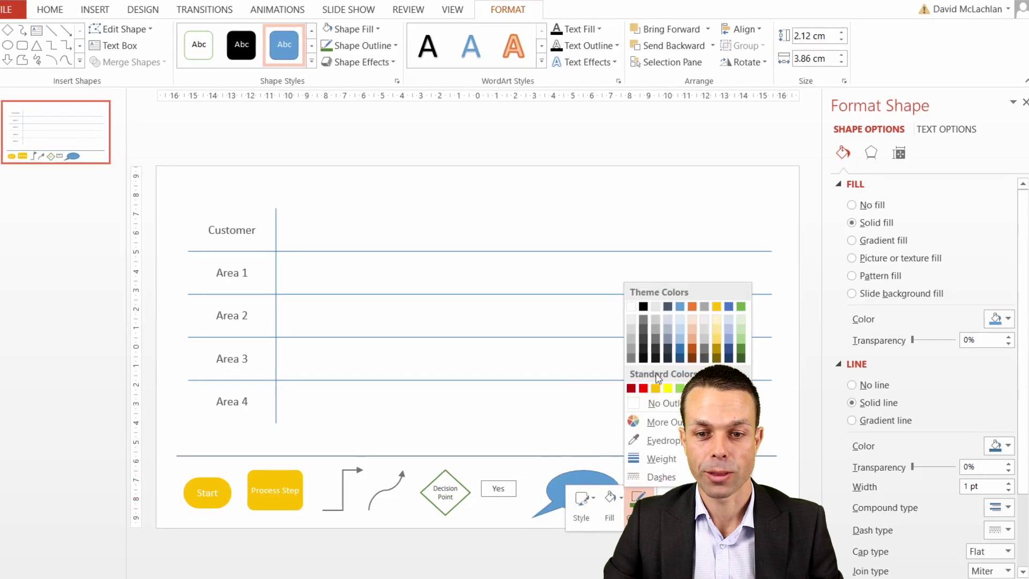
{"action": "left_click", "coordinate": [664, 389]}
{"action": "left_click", "coordinate": [621, 499]}
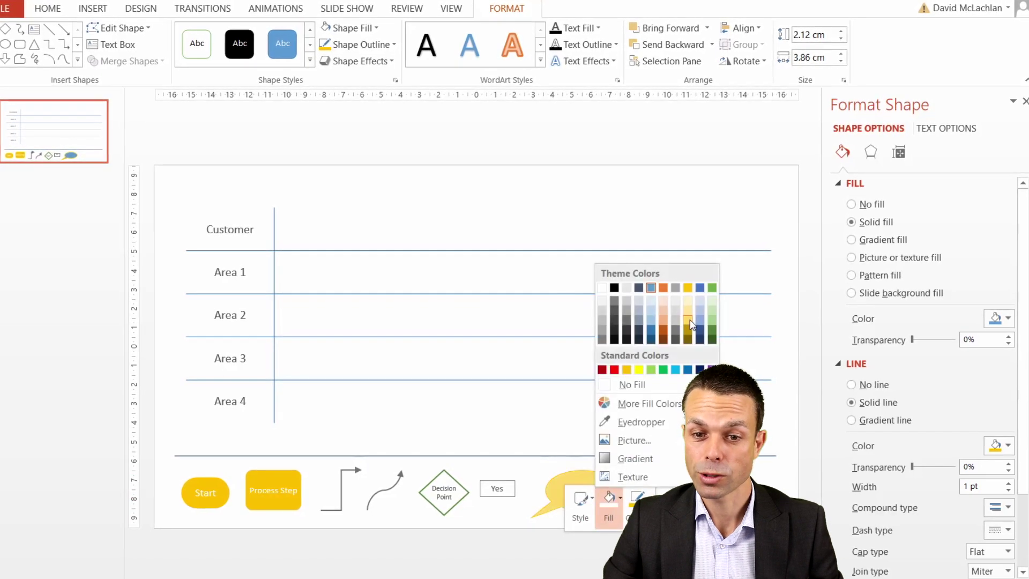
{"action": "left_click", "coordinate": [688, 303]}
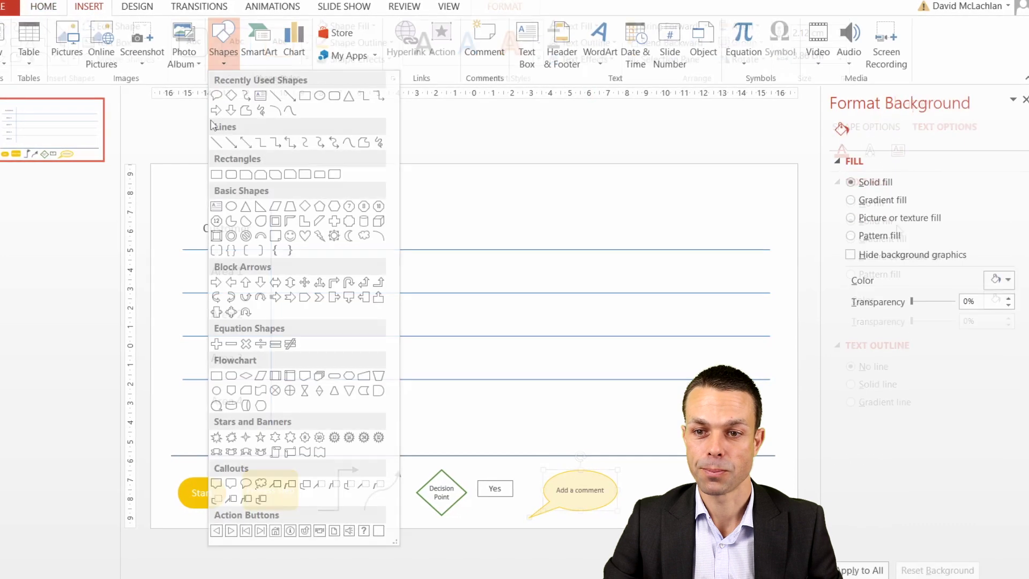
- Draw a flowchart cylinder at the legend's right with white fill, dark outline, and adjusted text margins
{"action": "left_click", "coordinate": [364, 221]}
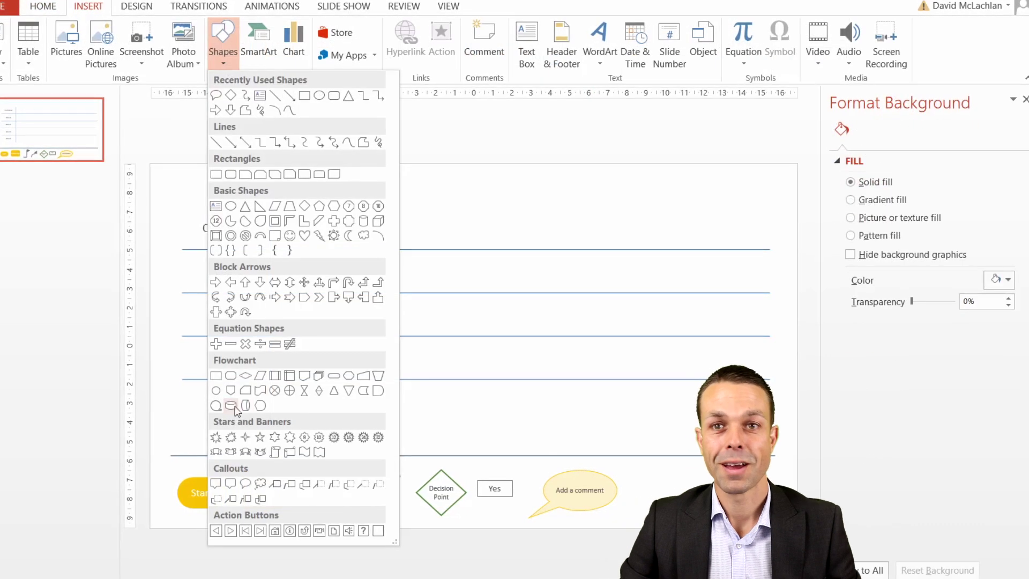
{"action": "left_click_drag", "start_coordinate": [681, 470], "coordinate": [740, 515]}
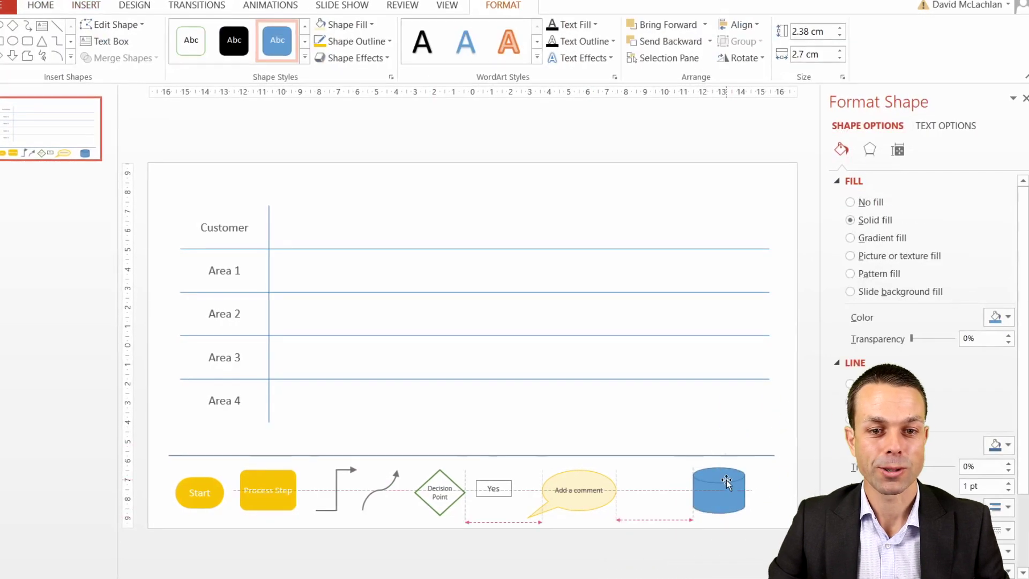
{"action": "right_click", "coordinate": [721, 491]}
{"action": "left_click", "coordinate": [771, 505]}
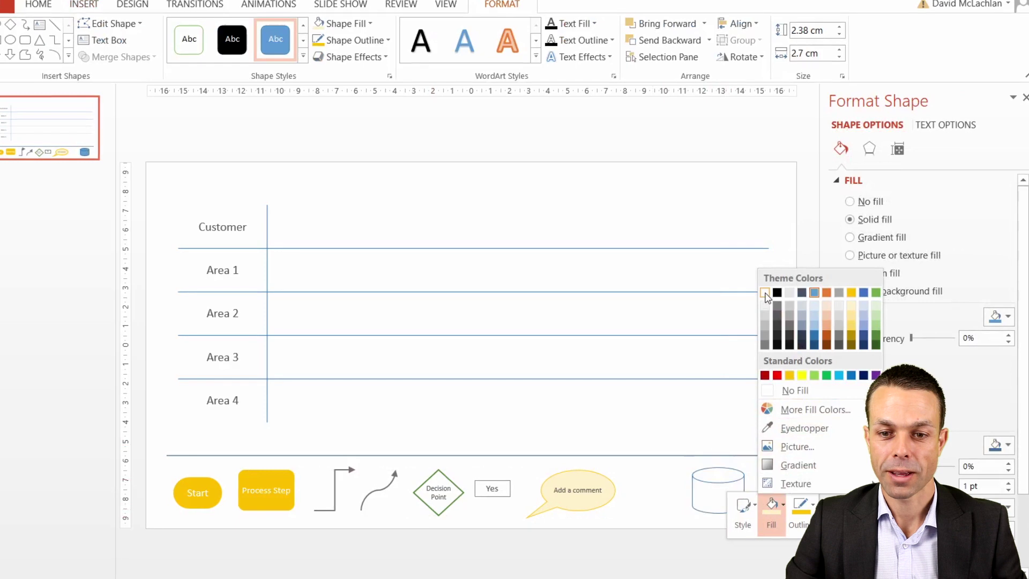
{"action": "left_click", "coordinate": [765, 292]}
{"action": "left_click", "coordinate": [800, 507]}
{"action": "left_click", "coordinate": [829, 310]}
{"action": "left_click", "coordinate": [800, 506]}
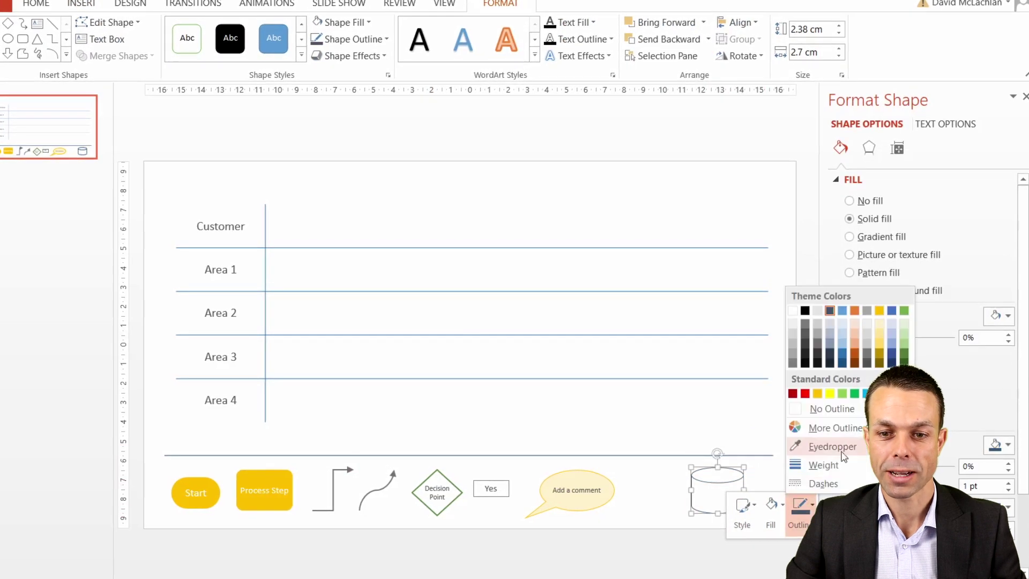
{"action": "key", "text": "Escape"}
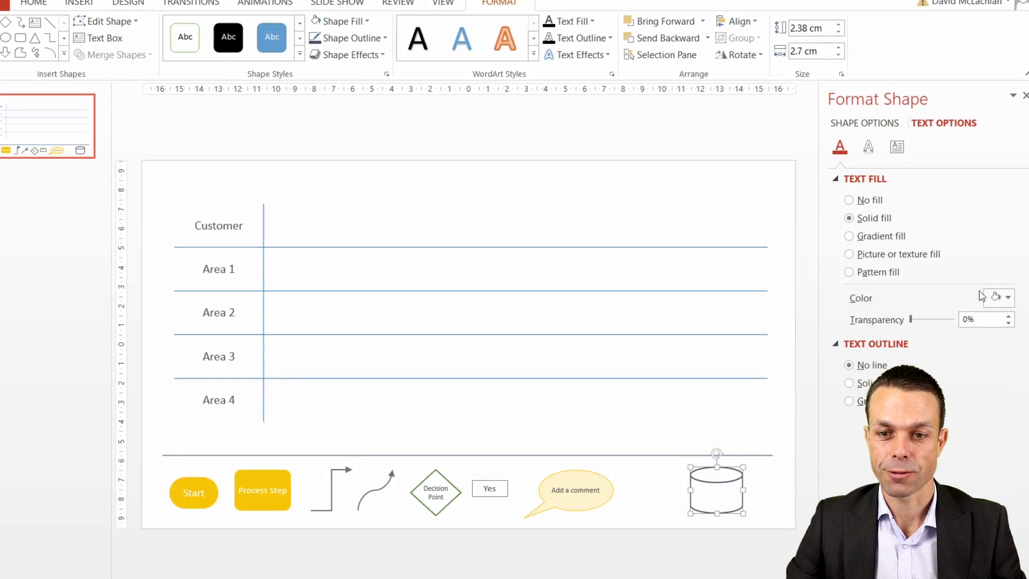
{"action": "left_click", "coordinate": [896, 146]}
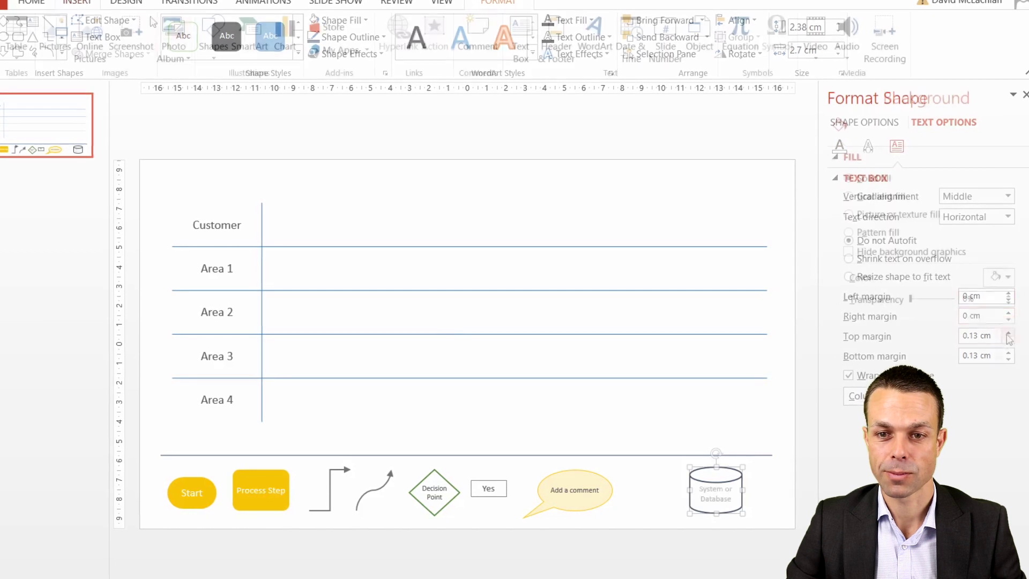
- Add a Flowchart Document shape to the legend
{"action": "left_click", "coordinate": [217, 51]}
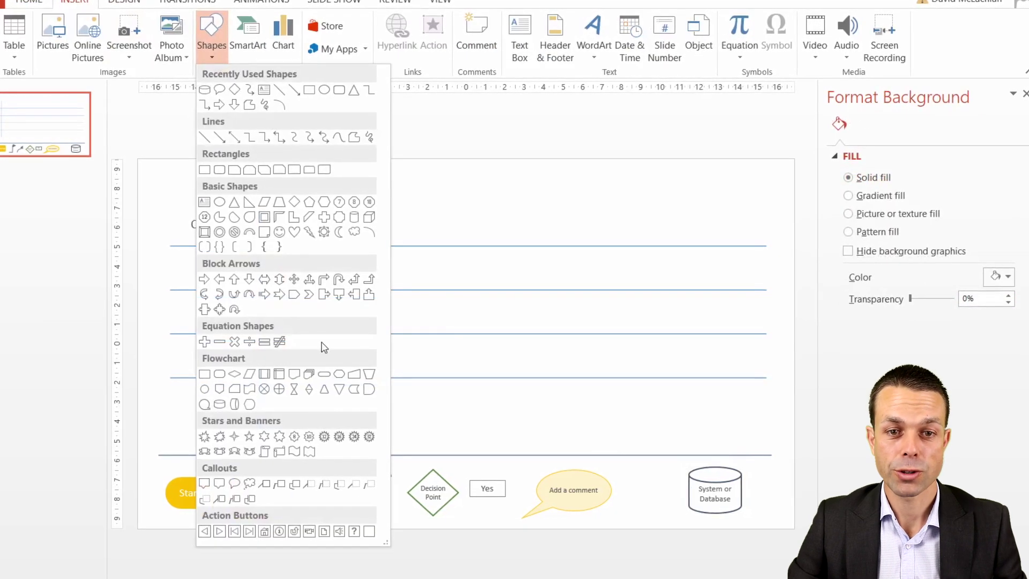
{"action": "left_click", "coordinate": [293, 375]}
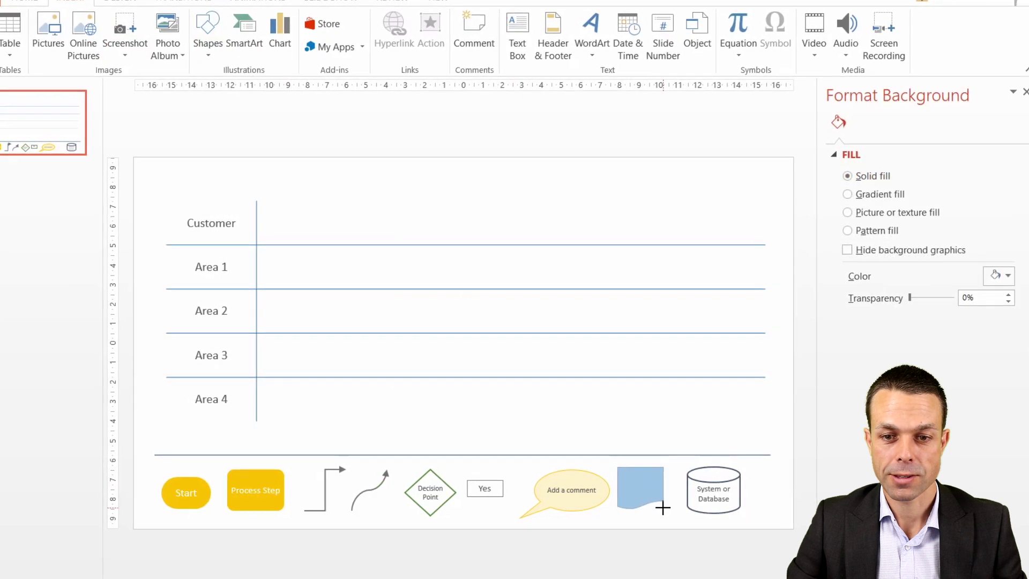
{"action": "right_click", "coordinate": [655, 479]}
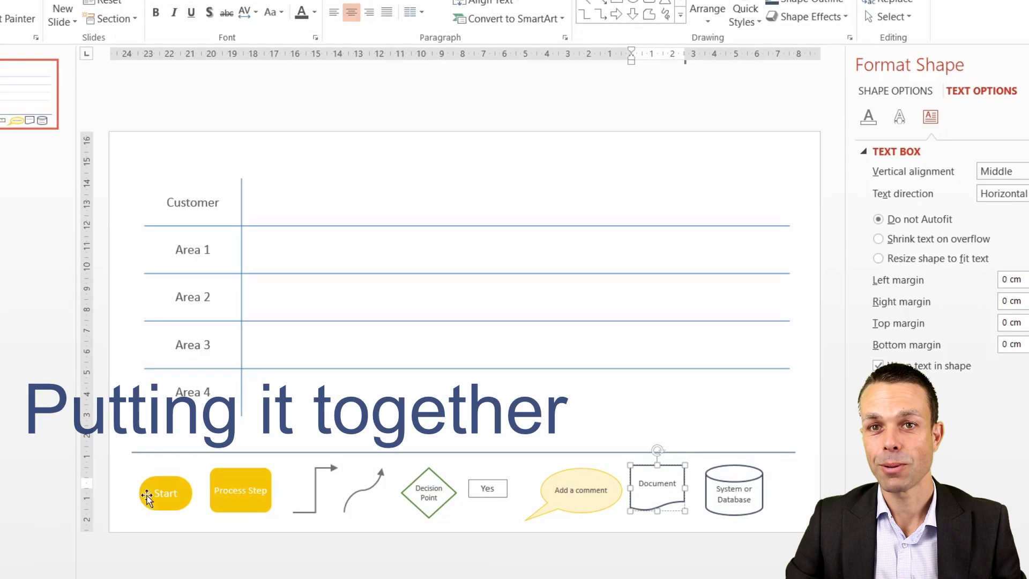
- Copy the Start and Process Step shapes from the legend into the Customer lane
{"action": "key", "text": "ctrl+c"}
{"action": "key", "text": "ctrl+v"}
{"action": "left_click_drag", "start_coordinate": [148, 493], "coordinate": [267, 181]}
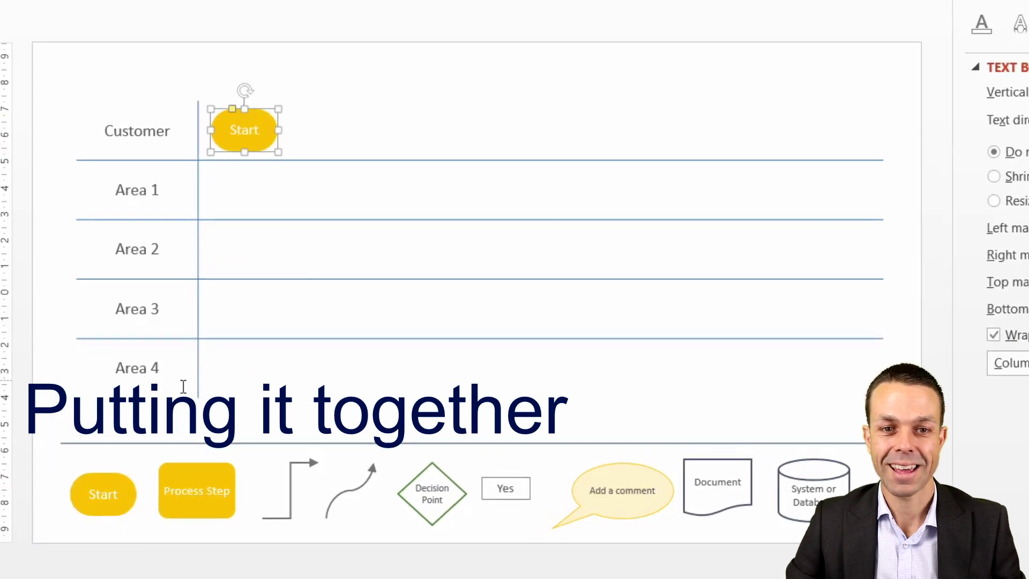
{"action": "left_click", "coordinate": [248, 474]}
{"action": "key", "text": "ctrl+c"}
{"action": "key", "text": "ctrl+v"}
{"action": "left_click_drag", "start_coordinate": [222, 470], "coordinate": [351, 104]}
- Join Start to Process Step with a copied arrow connector
{"action": "left_click", "coordinate": [289, 503]}
{"action": "key", "text": "ctrl+c"}
{"action": "key", "text": "ctrl+v"}
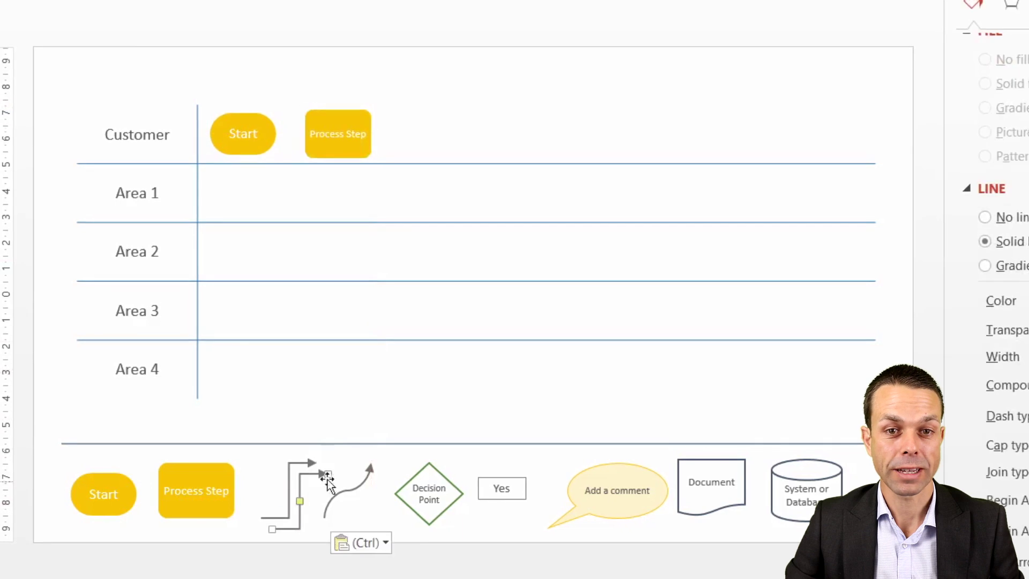
{"action": "left_click_drag", "start_coordinate": [327, 478], "coordinate": [299, 134]}
{"action": "key", "text": "Delete"}
{"action": "left_click", "coordinate": [344, 487]}
{"action": "key", "text": "ctrl+c"}
{"action": "key", "text": "ctrl+v"}
{"action": "left_click_drag", "start_coordinate": [383, 466], "coordinate": [304, 135]}
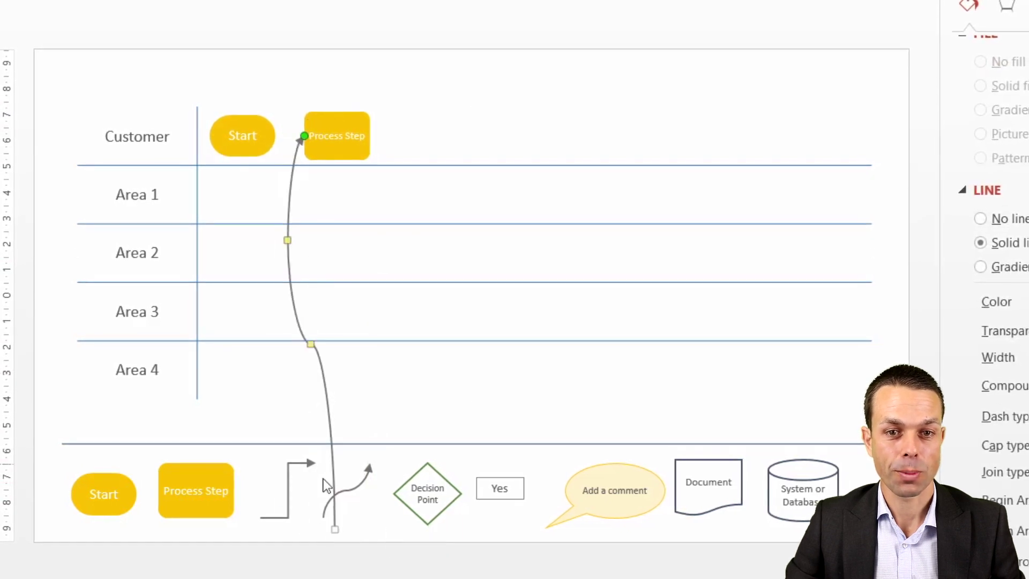
{"action": "left_click_drag", "start_coordinate": [335, 530], "coordinate": [268, 136]}
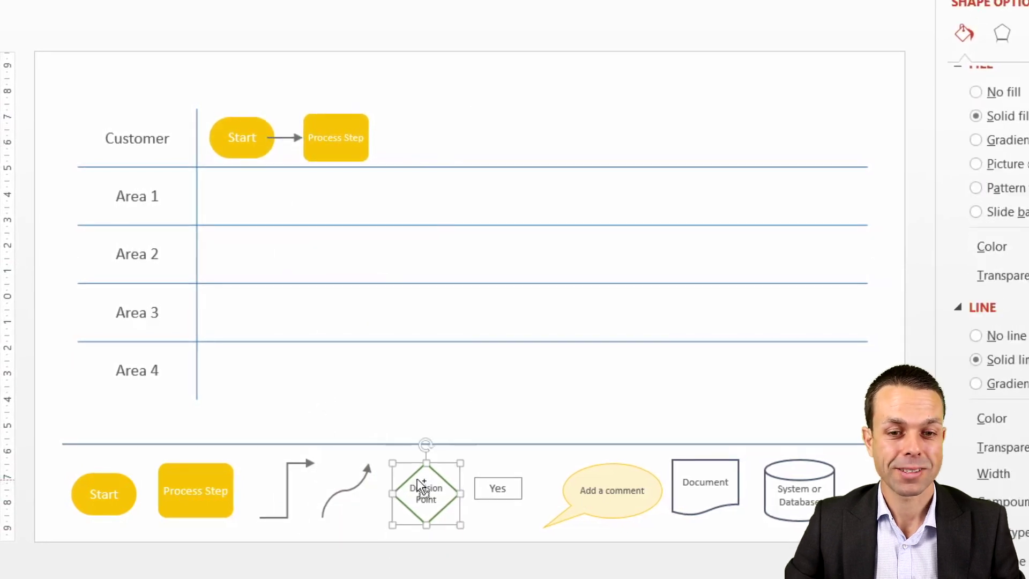
- Place a Decision Point in Area 1, linked from Process Step by an elbow arrow
{"action": "left_click_drag", "start_coordinate": [420, 485], "coordinate": [427, 161]}
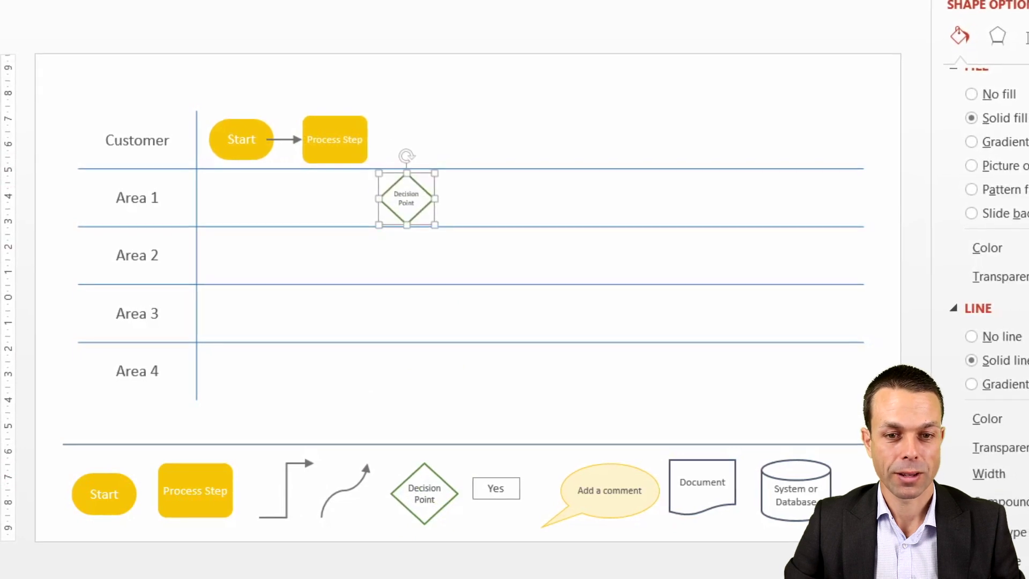
{"action": "left_click", "coordinate": [271, 139]}
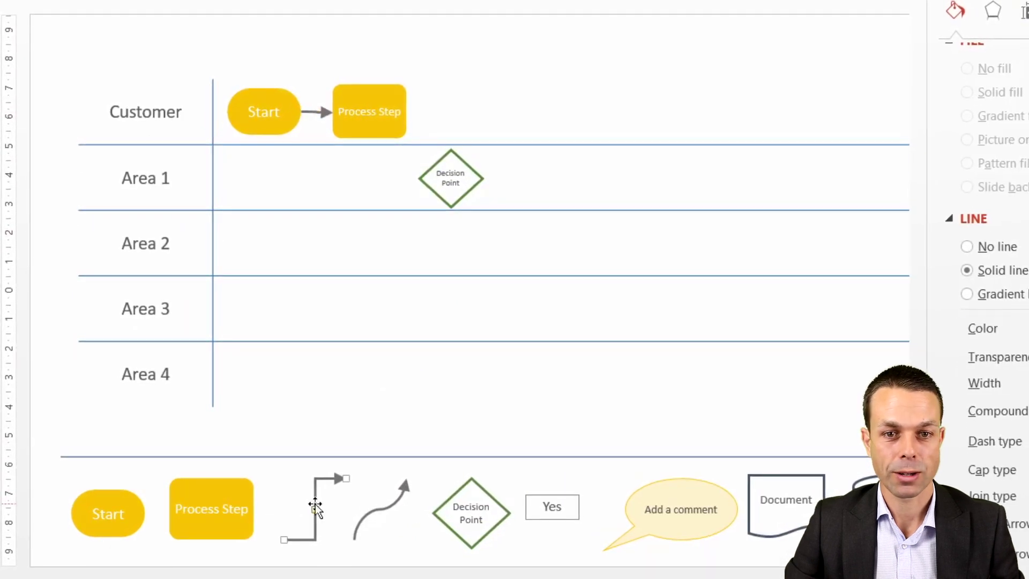
{"action": "left_click_drag", "start_coordinate": [367, 462], "coordinate": [419, 179]}
{"action": "left_click_drag", "start_coordinate": [301, 530], "coordinate": [405, 112]}
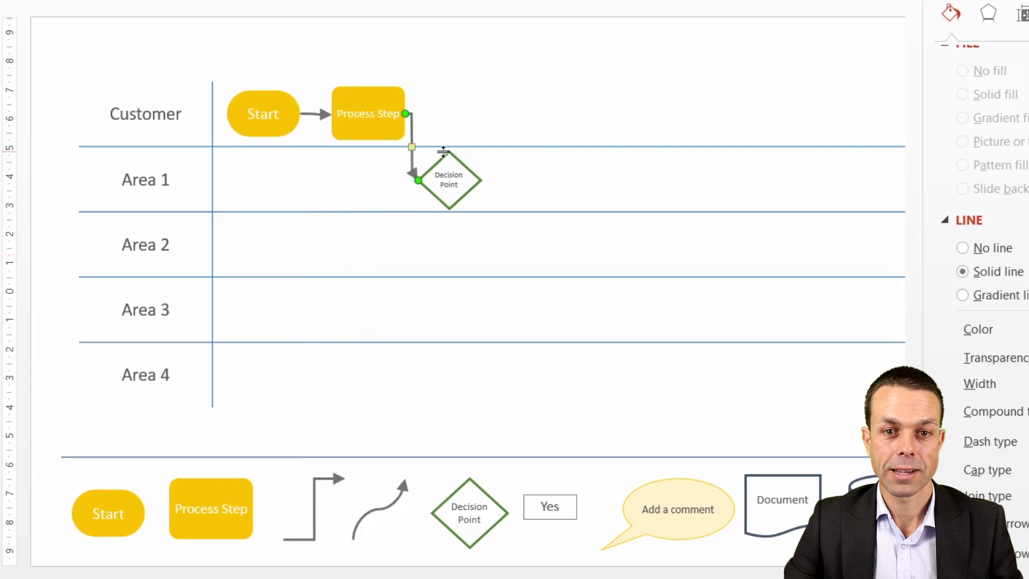
{"action": "left_click", "coordinate": [427, 158]}
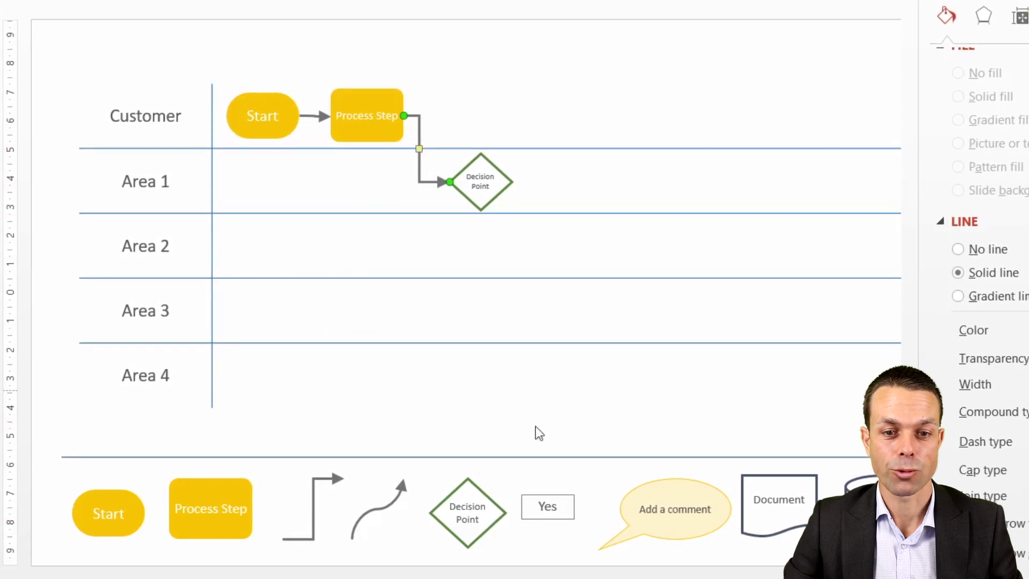
- Paste the database cylinder into the Customer lane and add Process Steps in Areas 1 and 2
{"action": "scroll", "coordinate": [461, 289], "scroll_direction": "right", "scroll_amount": 3}
{"action": "key", "text": "ctrl+v"}
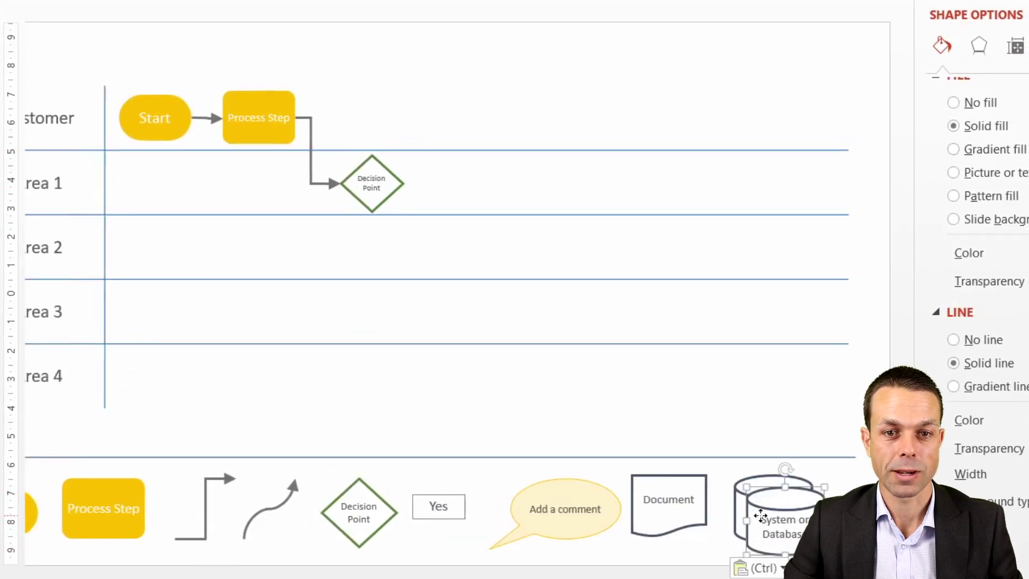
{"action": "left_click_drag", "start_coordinate": [771, 514], "coordinate": [456, 107]}
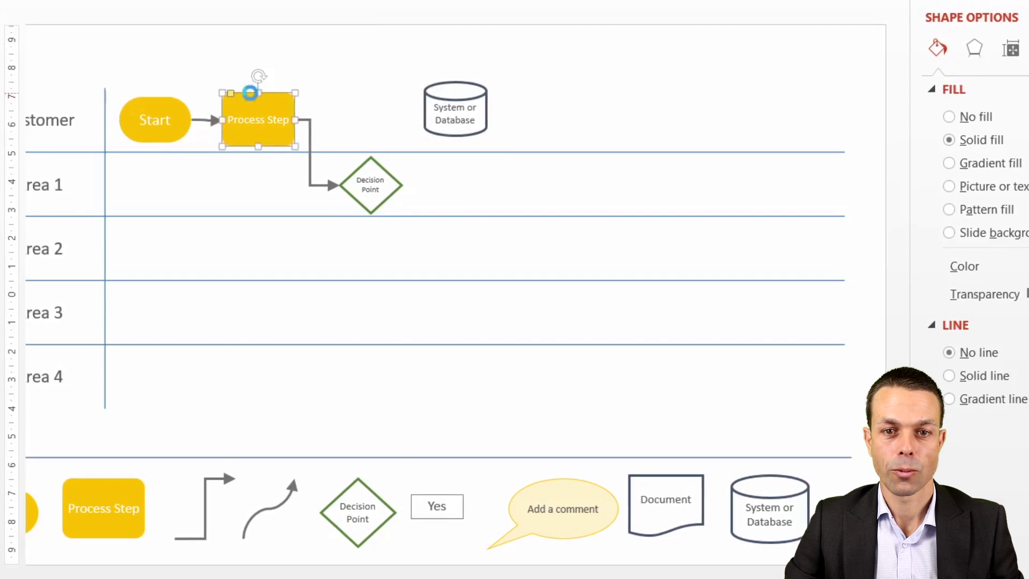
{"action": "left_click_drag", "start_coordinate": [482, 146], "coordinate": [562, 157]}
{"action": "left_click_drag", "start_coordinate": [522, 213], "coordinate": [558, 219]}
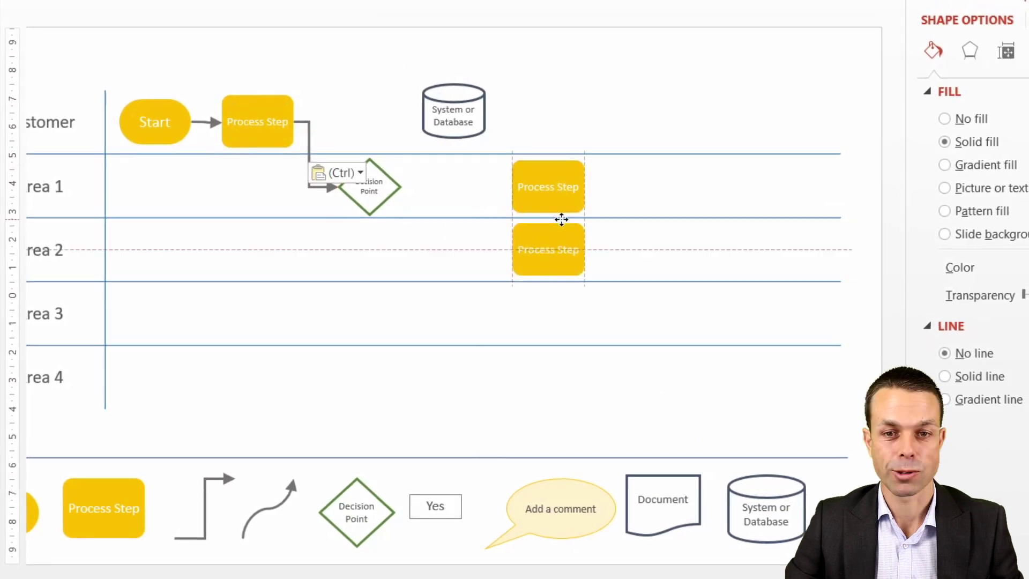
- Route a No branch from Decision Point into Area 2 and add a Yes label
{"action": "left_click_drag", "start_coordinate": [310, 182], "coordinate": [394, 189]}
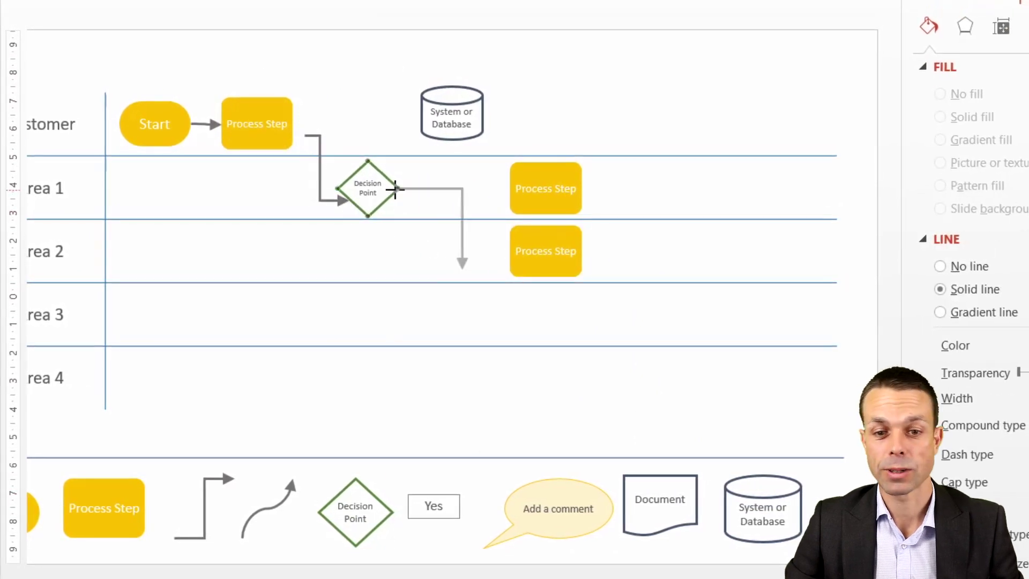
{"action": "left_click", "coordinate": [435, 107]}
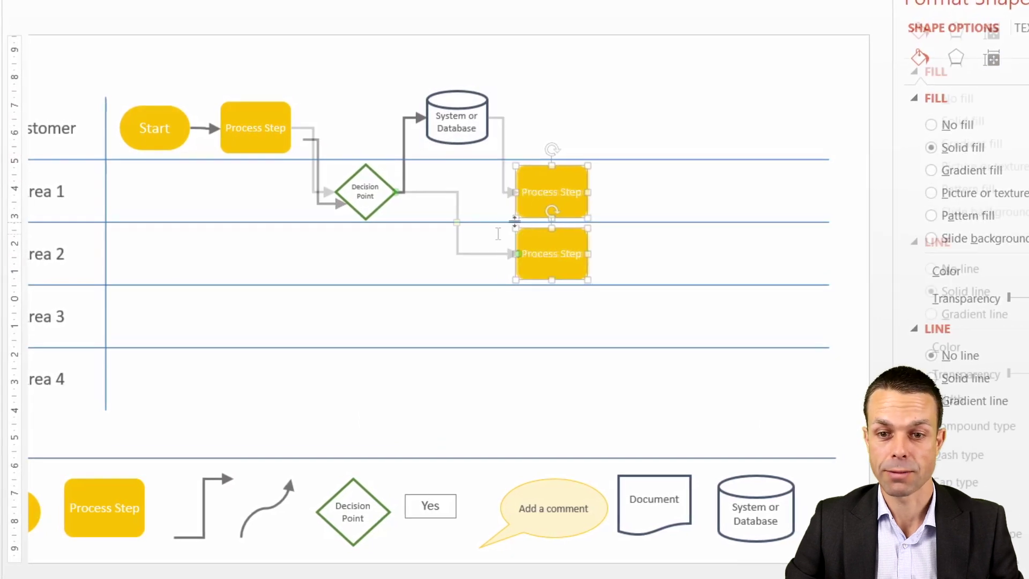
{"action": "left_click_drag", "start_coordinate": [431, 506], "coordinate": [434, 272]}
{"action": "mouse_move", "coordinate": [412, 146]}
{"action": "left_mouse_down"}
{"action": "mouse_move", "coordinate": [389, 148]}
{"action": "mouse_move", "coordinate": [410, 141]}
{"action": "left_mouse_up"}
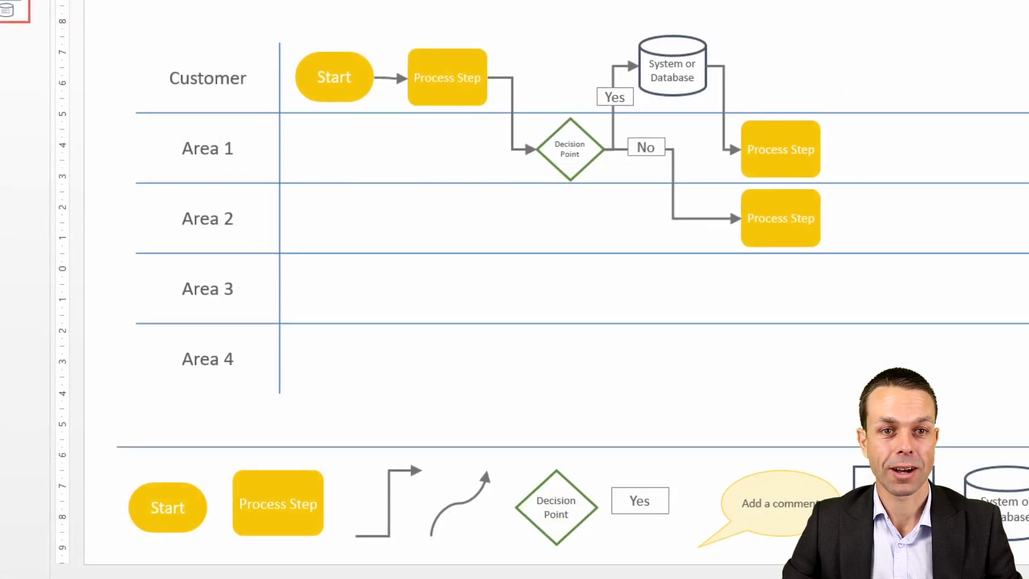
{"action": "left_click", "coordinate": [925, 27]}
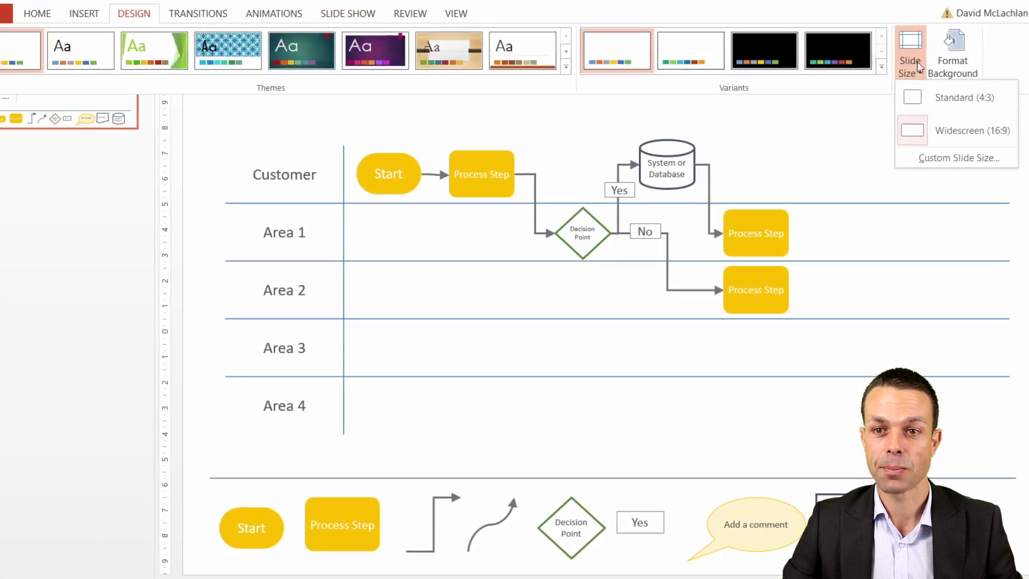
- Set a custom slide width of about 36 cm and choose Ensure Fit to rescale the diagram
{"action": "left_click", "coordinate": [954, 157]}
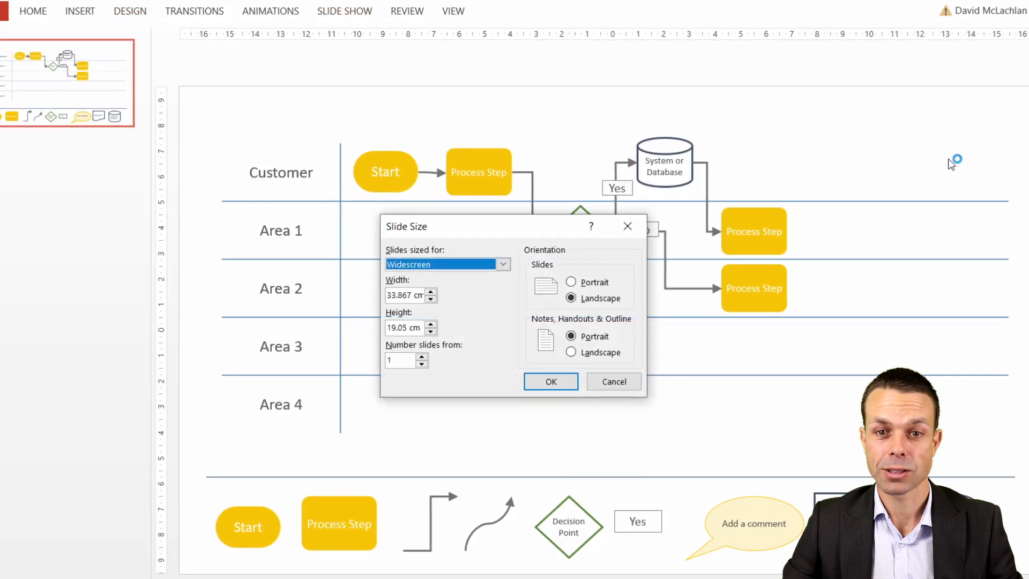
{"action": "left_click", "coordinate": [425, 290]}
{"action": "left_click", "coordinate": [424, 288]}
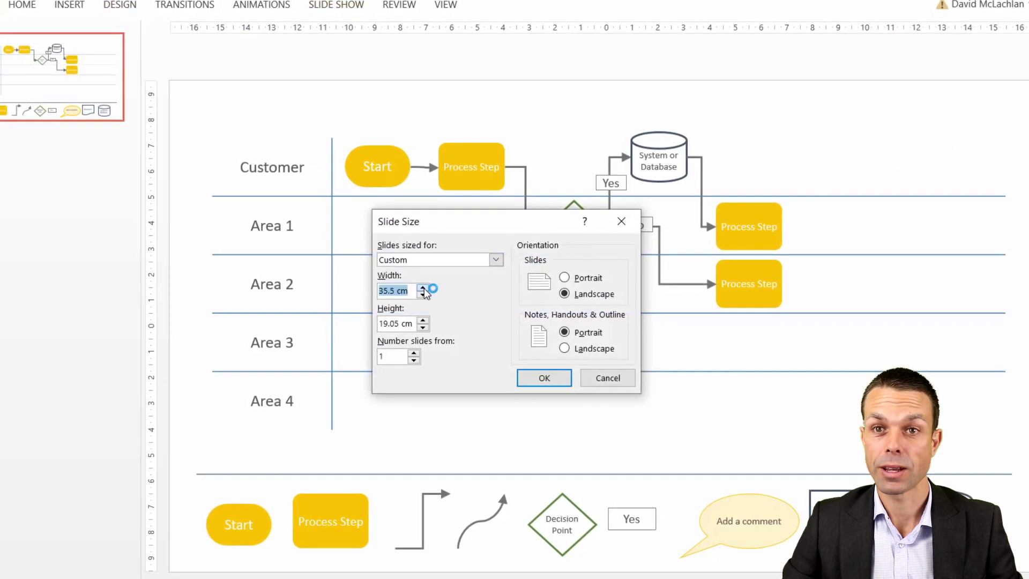
{"action": "left_click", "coordinate": [423, 289]}
{"action": "left_click", "coordinate": [546, 377]}
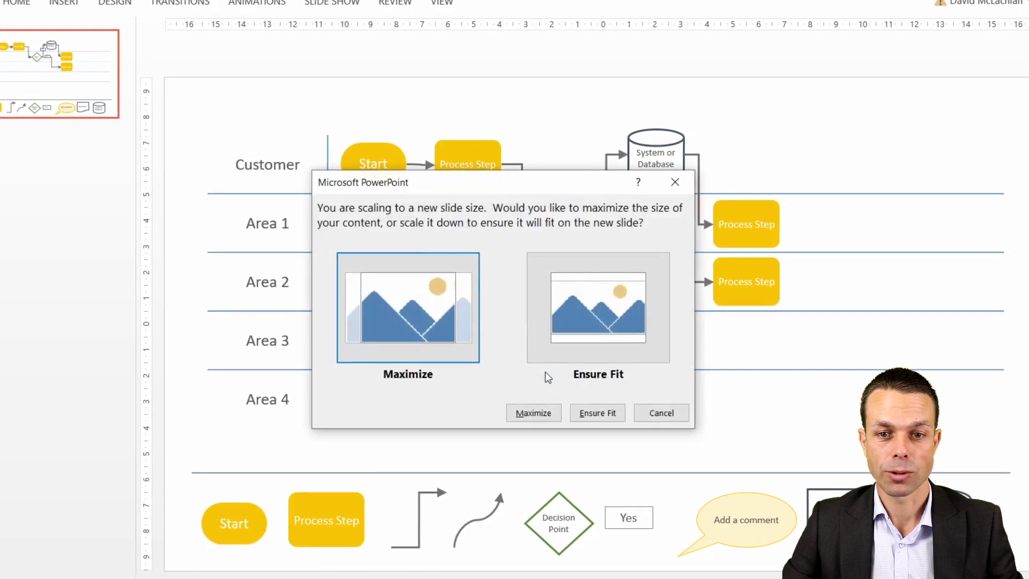
{"action": "left_click", "coordinate": [599, 305]}
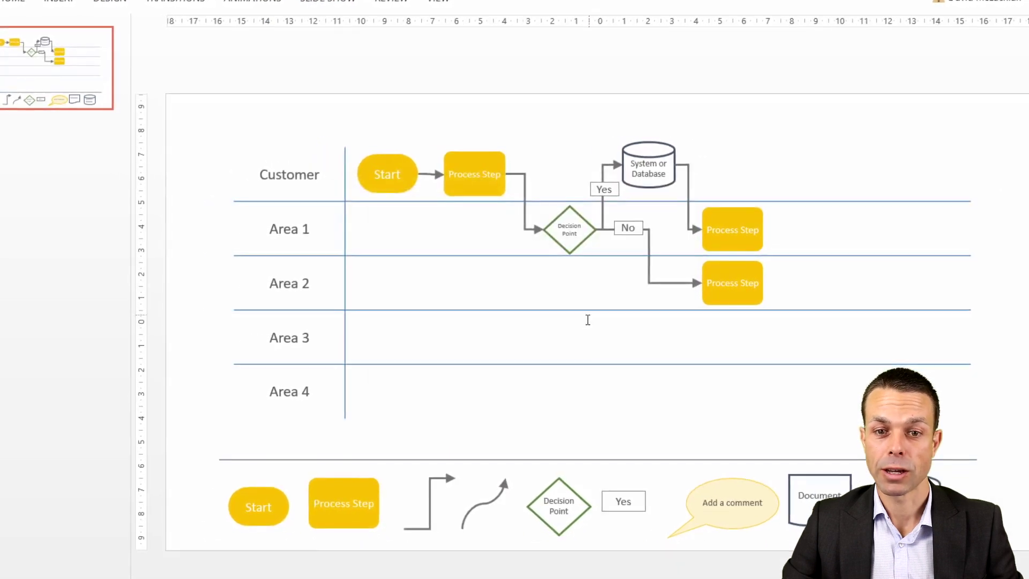